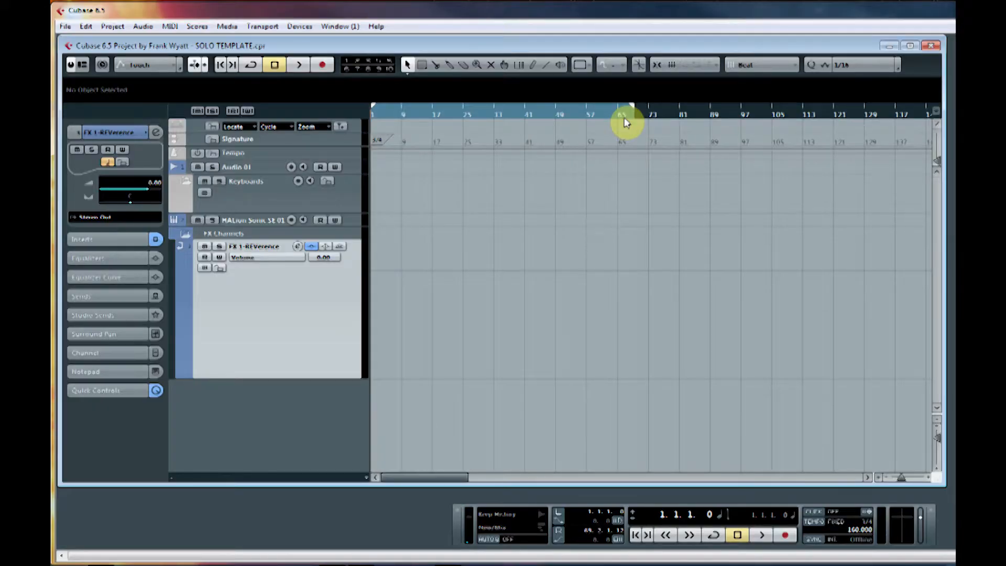
Step: Change the project's time signature at bar 1 to 7/8
left_click(295, 140)
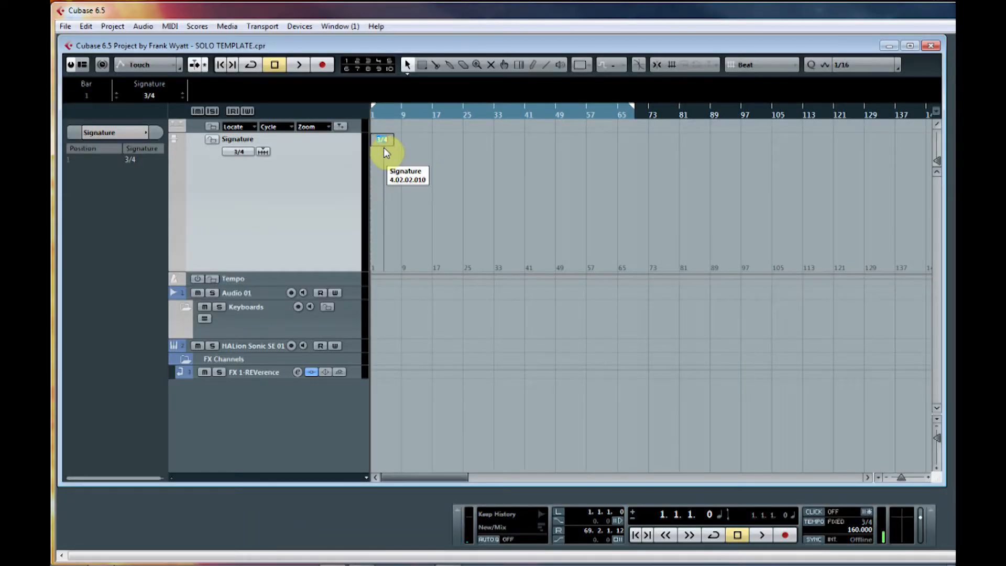
type("7/8")
key("Return")
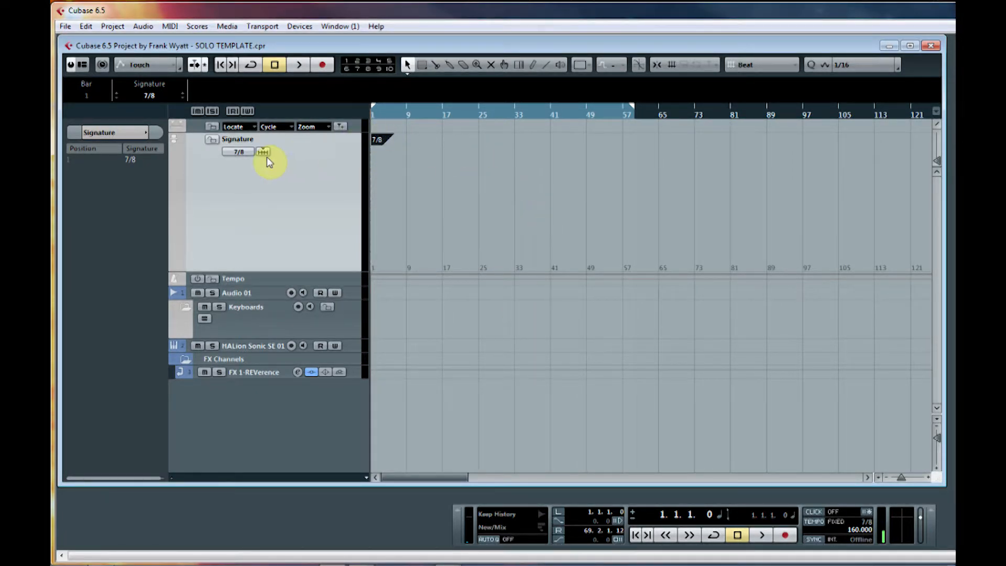
Step: Inspect the Tempo, Audio 01, Keyboards, HALion Sonic SE 01 and FX Channels tracks in turn, returning to the HALion Sonic track
left_click(289, 277)
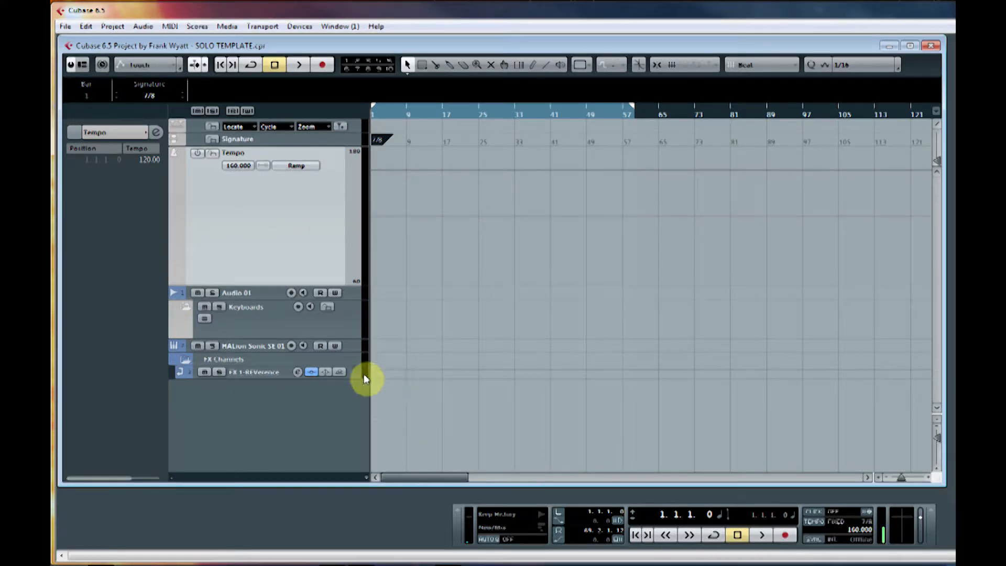
left_click(263, 294)
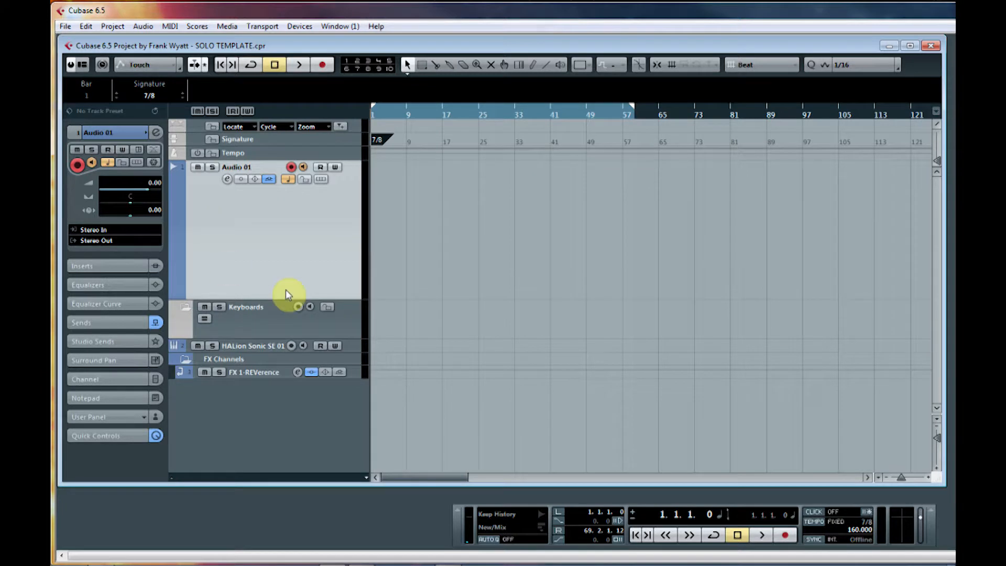
left_click(275, 322)
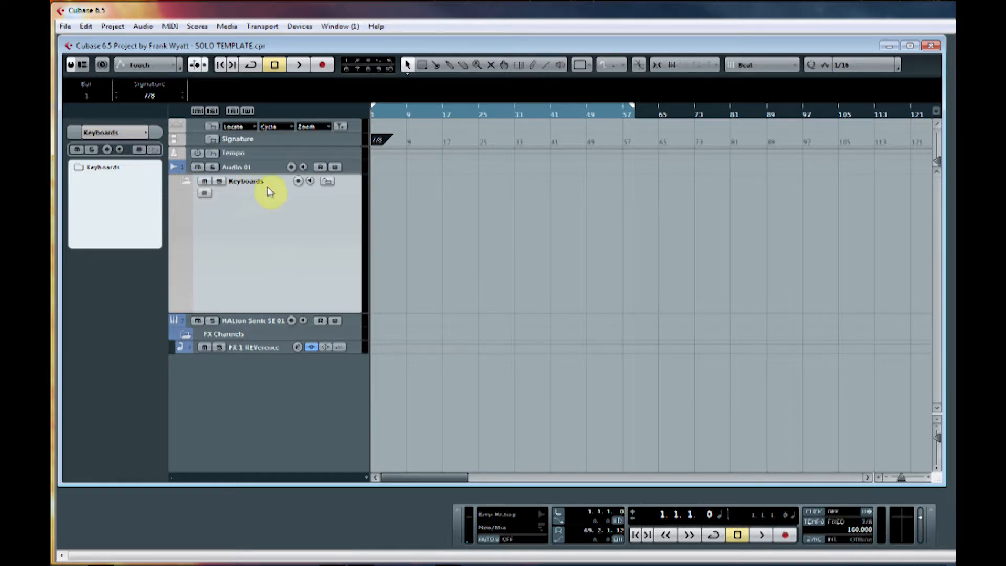
left_click(184, 185)
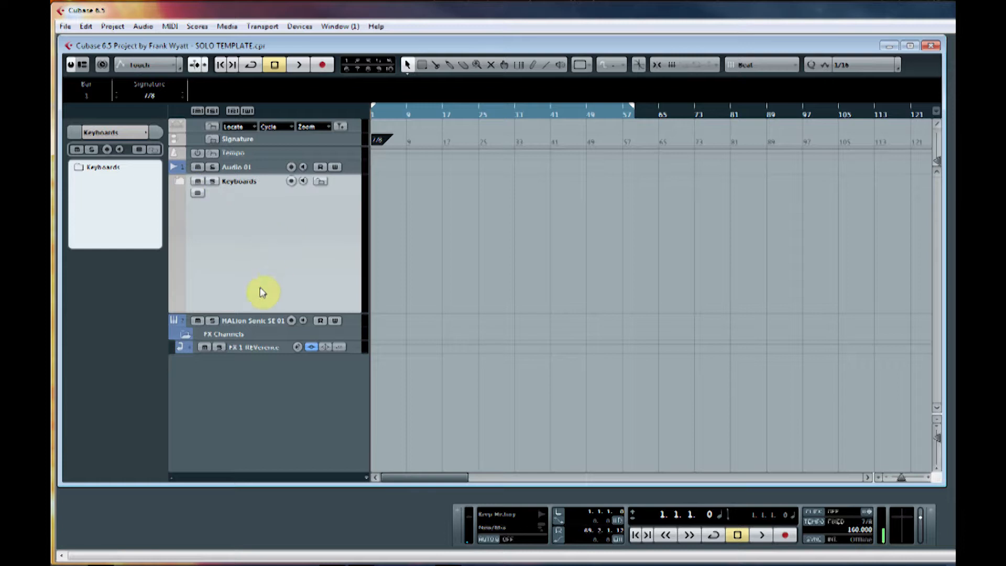
left_click(348, 323)
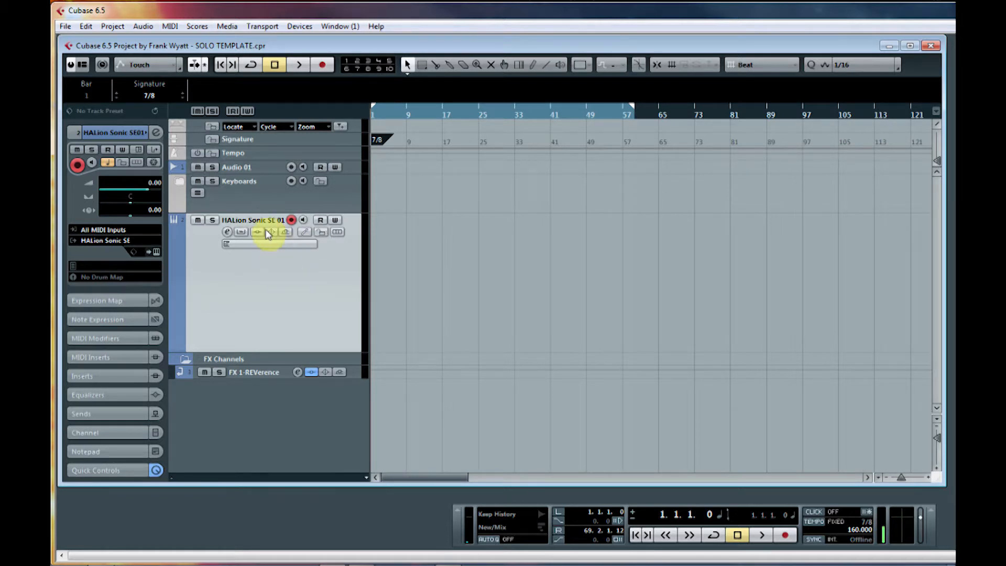
left_click(269, 361)
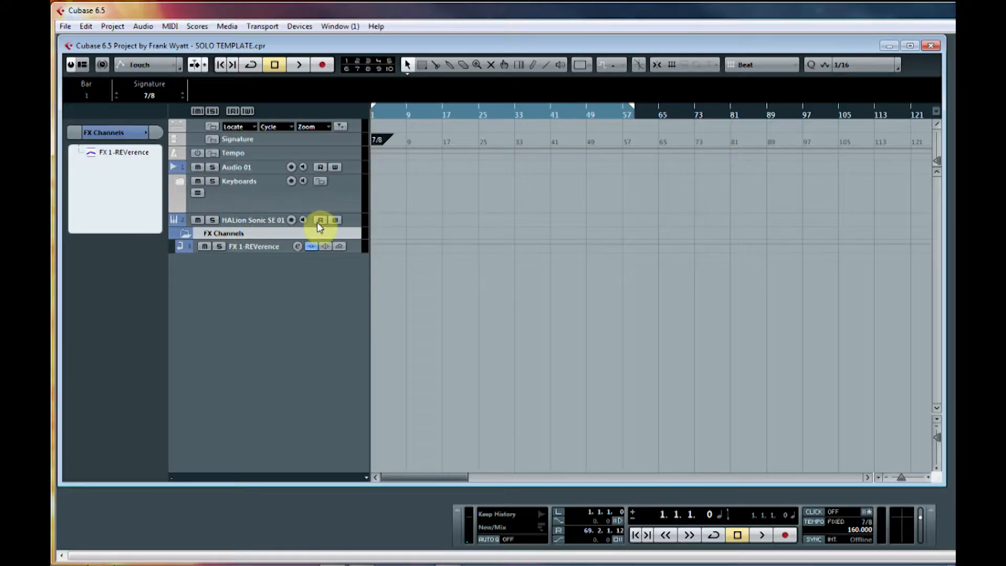
left_click(350, 222)
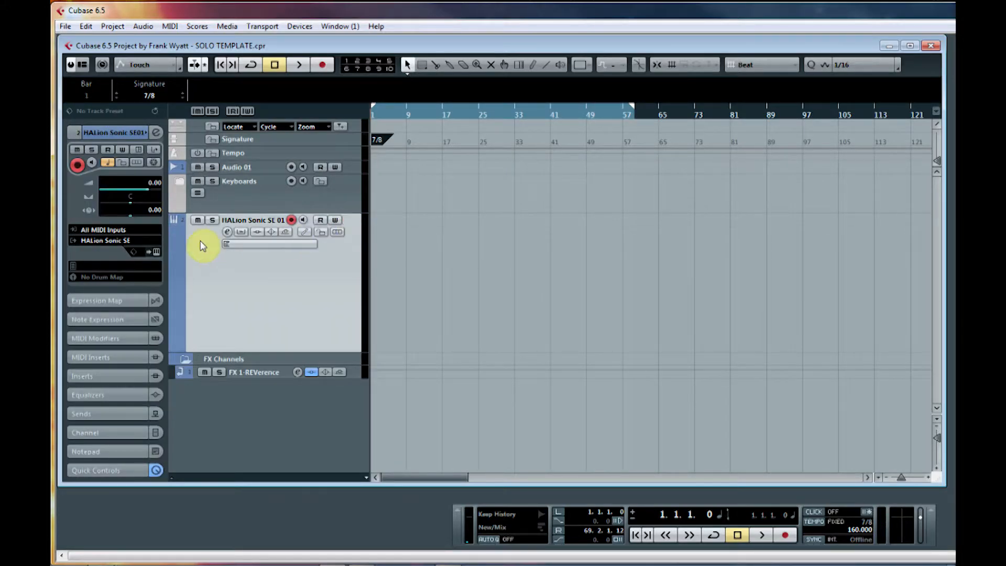
Step: Save the project as a new file named Leaving new work
left_click(65, 27)
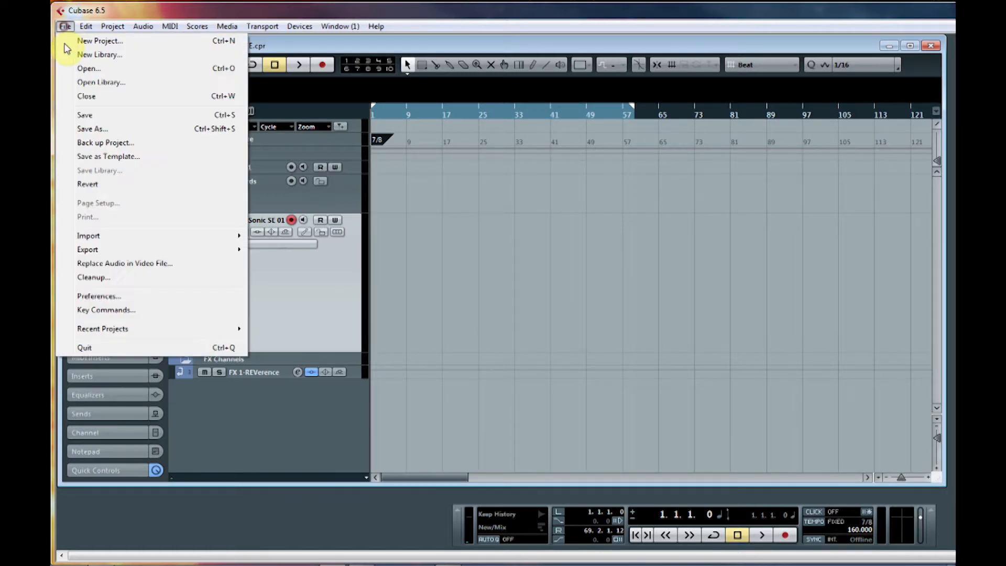
left_click(97, 132)
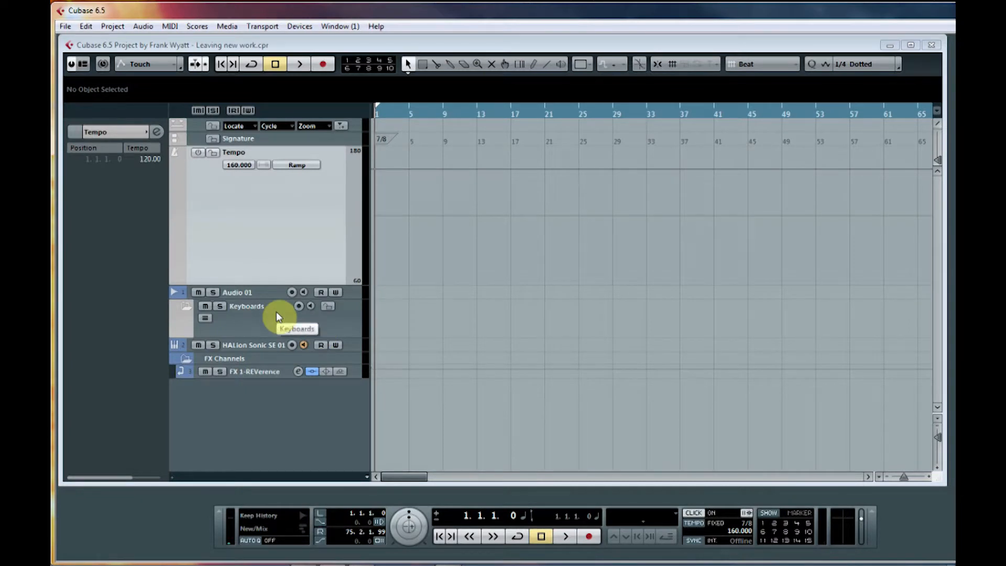
Step: Load the YAMAHA S90ES Piano program into the HALion Sonic SE 01 track's instrument and move its window out of the way
left_click(351, 346)
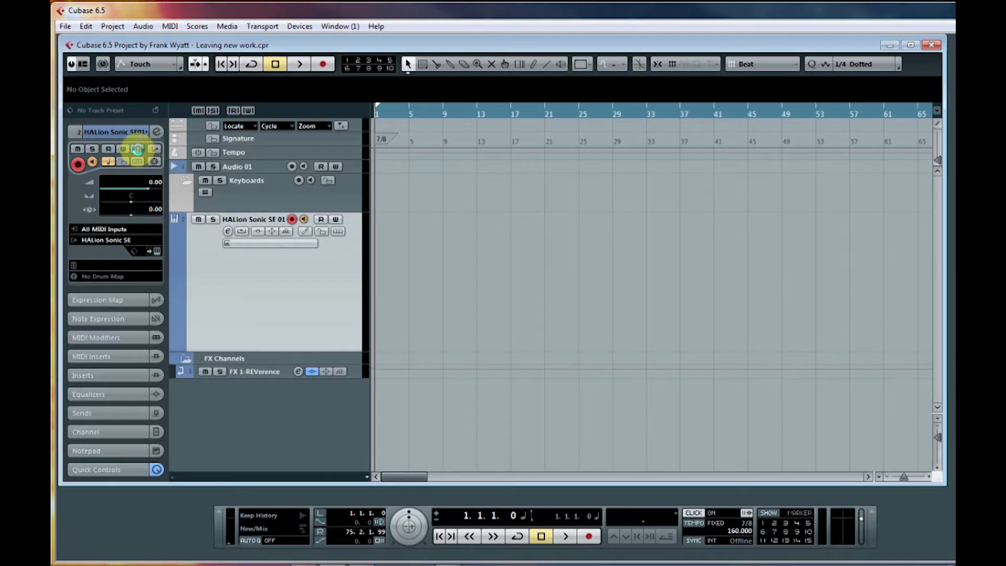
left_click_drag(954, 47, 373, 10)
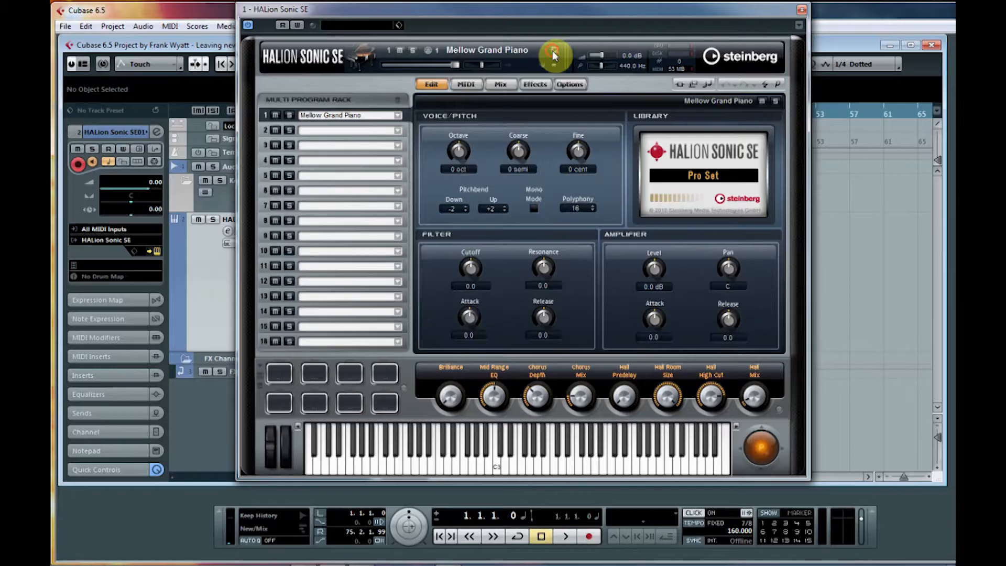
left_click(554, 52)
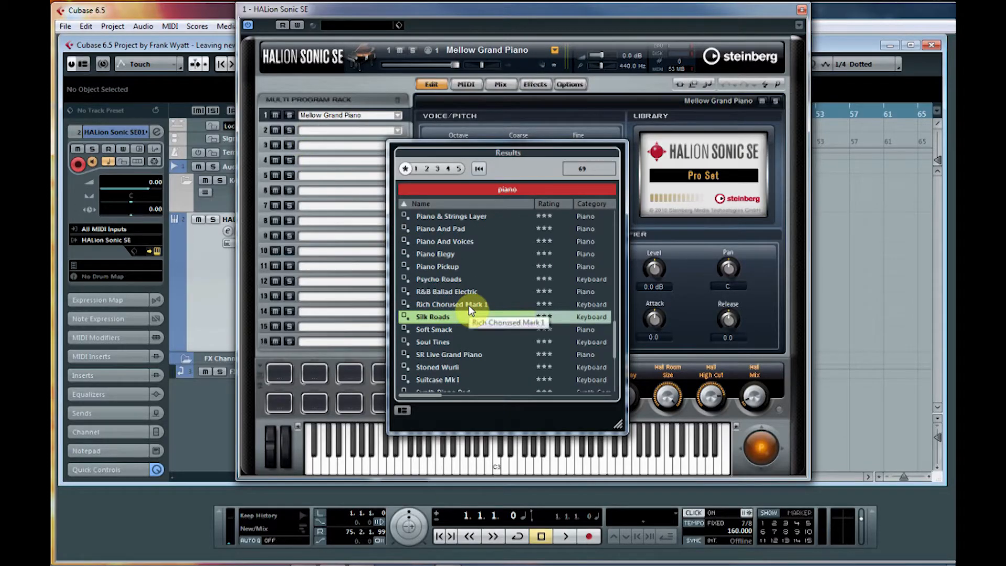
scroll(469, 305, "down", 4)
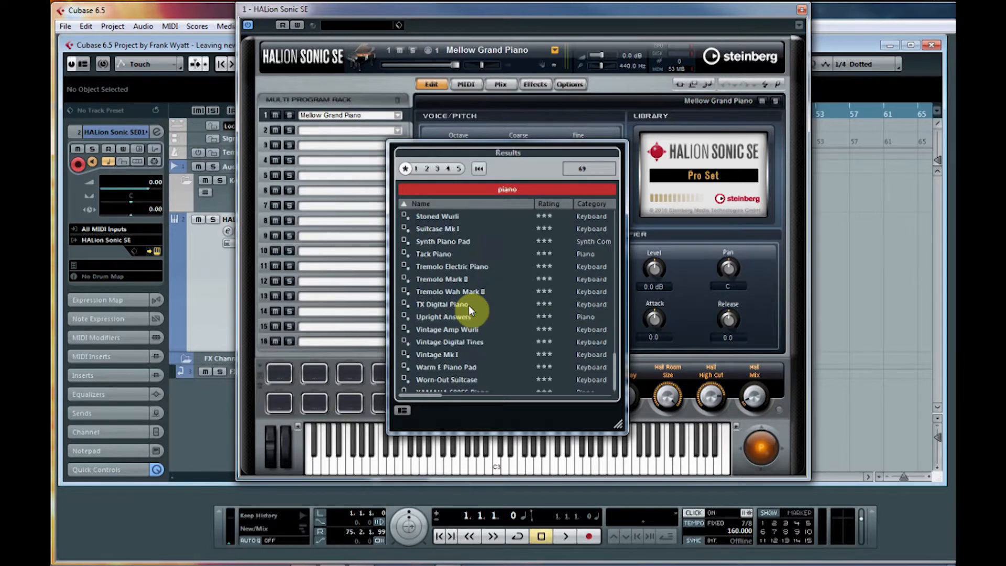
scroll(469, 305, "down", 1)
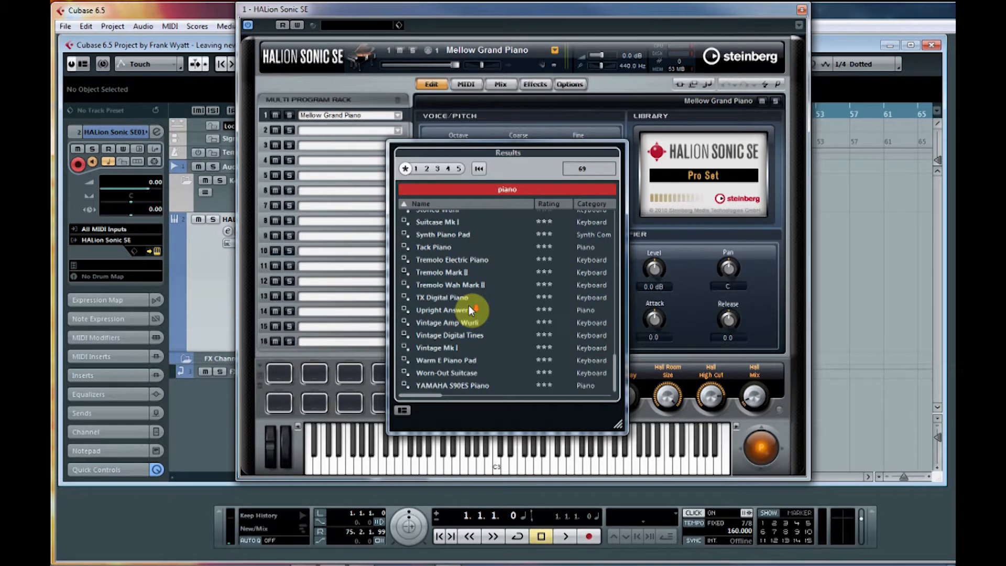
double_click(448, 386)
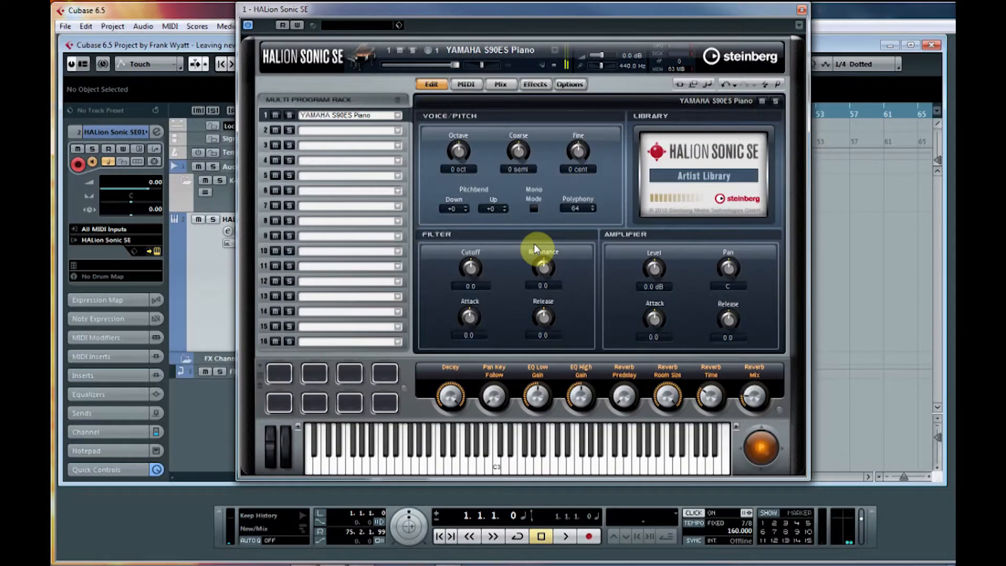
left_click_drag(443, 9, 1005, 34)
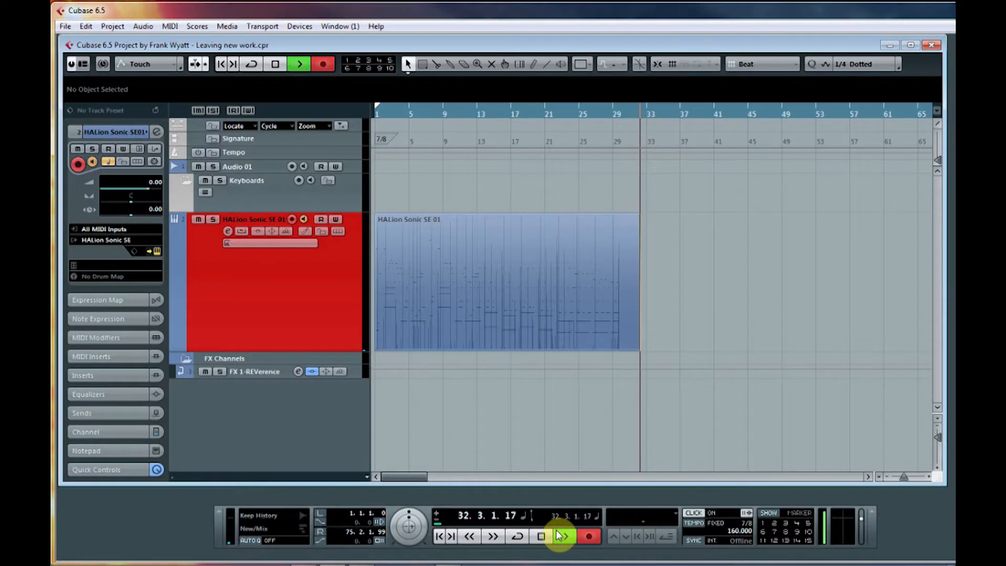
Step: Stop the piano recording in bar 32 and open the recorded part in the Key Editor at its beginning
left_click(538, 537)
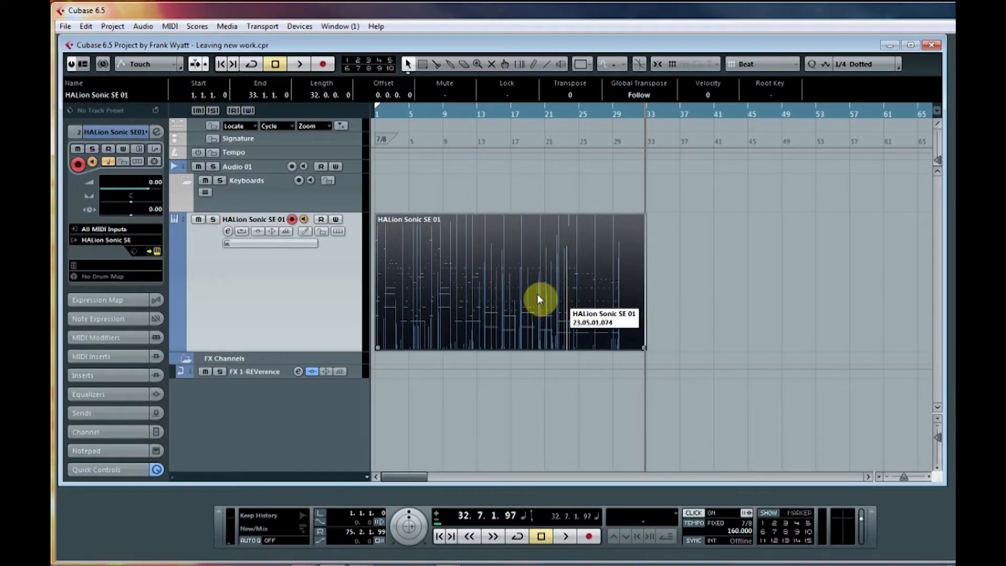
double_click(504, 296)
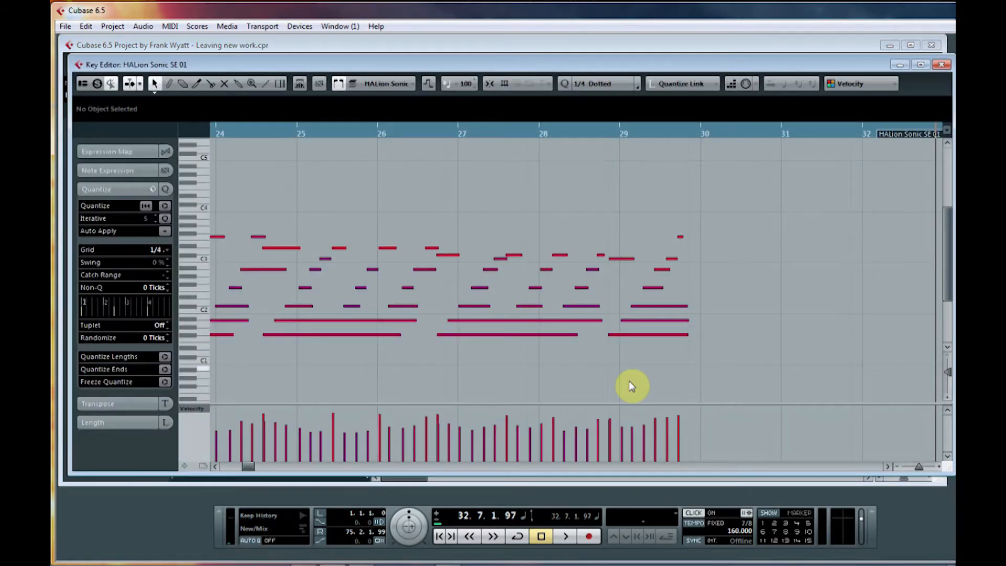
left_click_drag(253, 467, 230, 474)
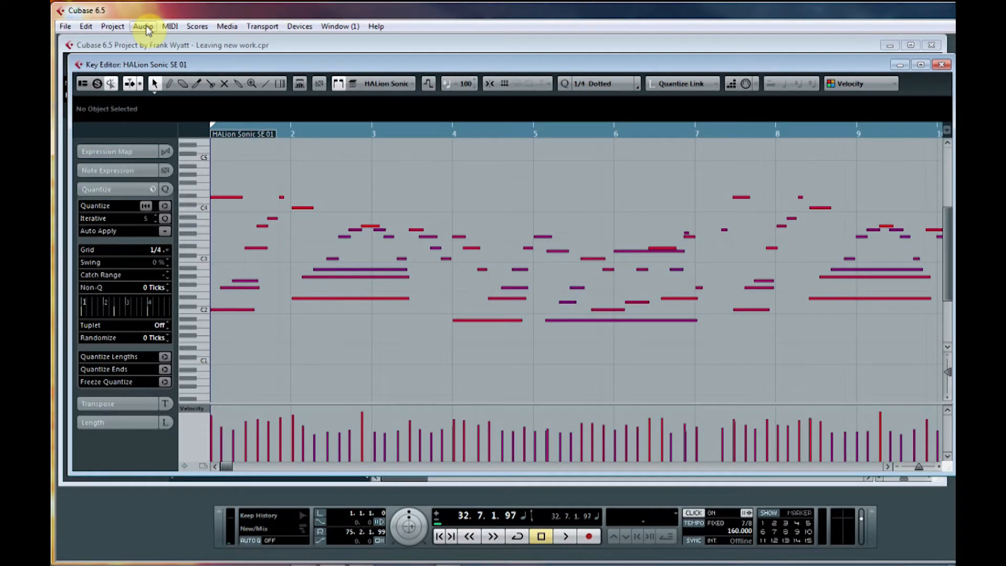
Step: Select all notes of the recorded piano part and quantize them to a 1/8 grid
left_click(86, 26)
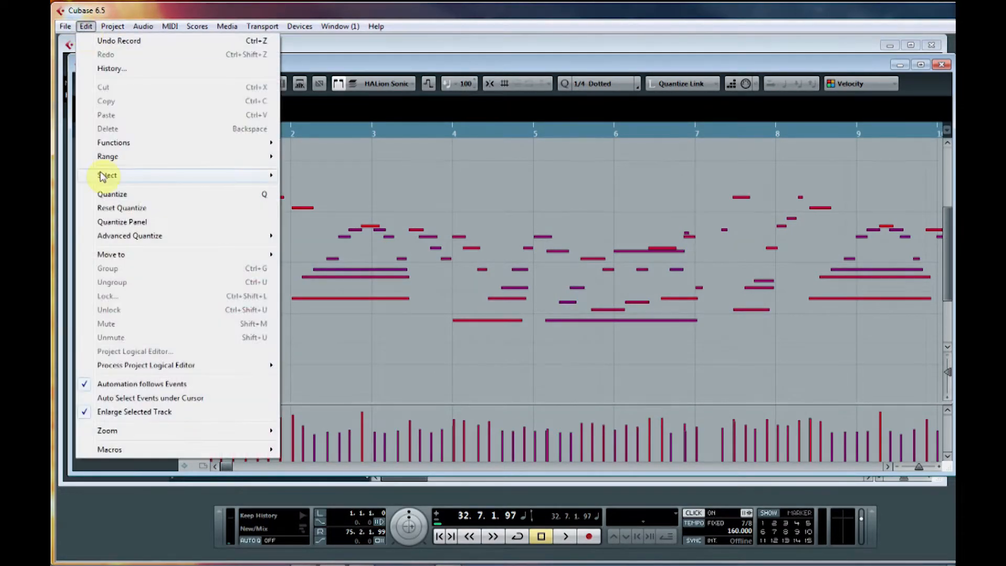
mouse_move(107, 177)
left_click(304, 176)
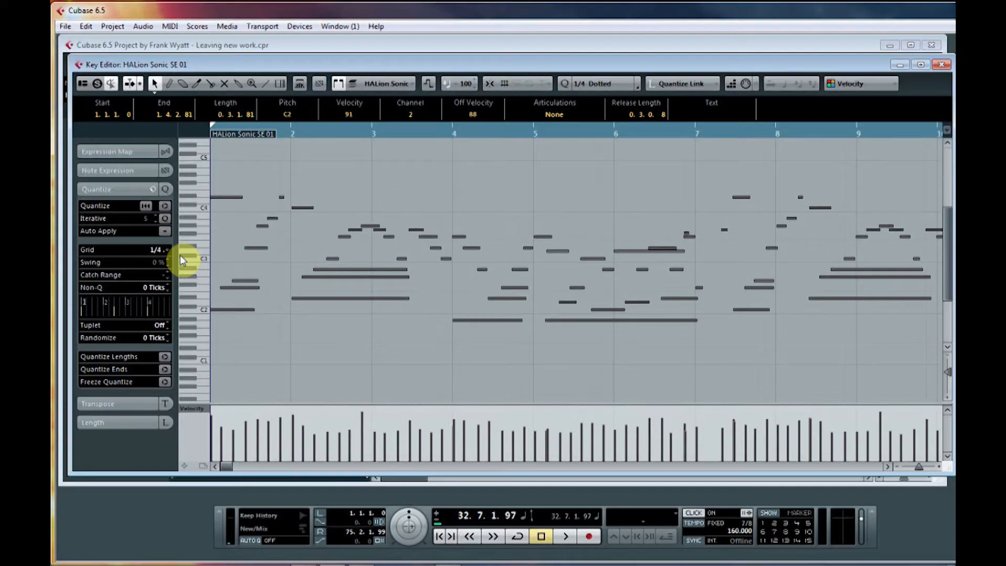
left_click(168, 250)
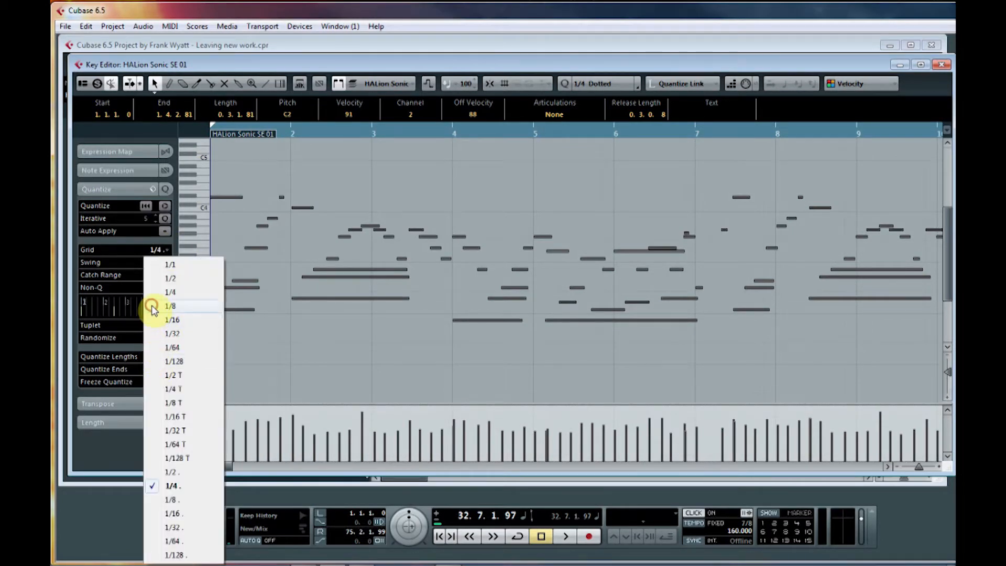
left_click(168, 306)
left_click(165, 206)
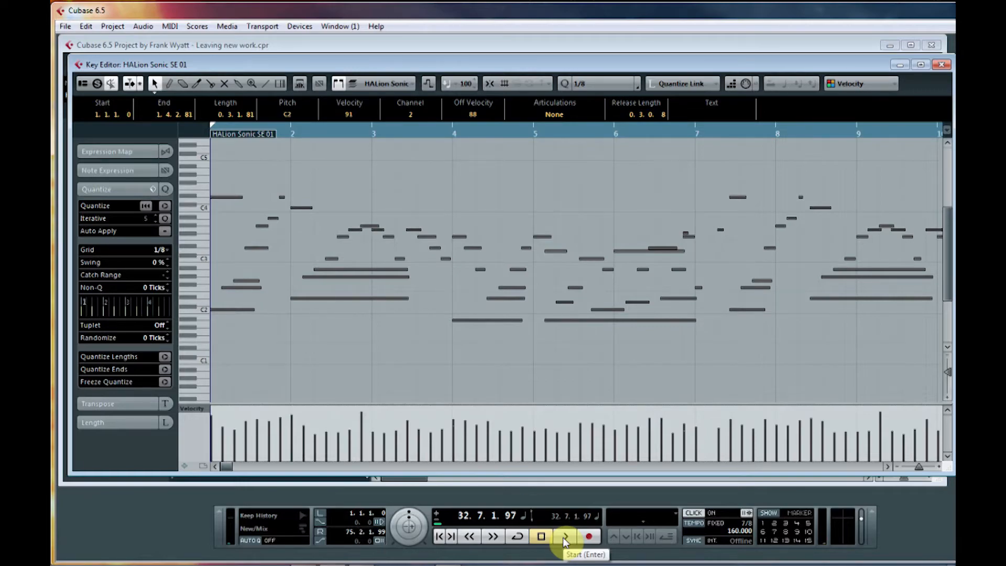
Step: Play the quantized part from just before bar 2, switching the metronome click off during playback, and stop in bar 10
left_click(288, 134)
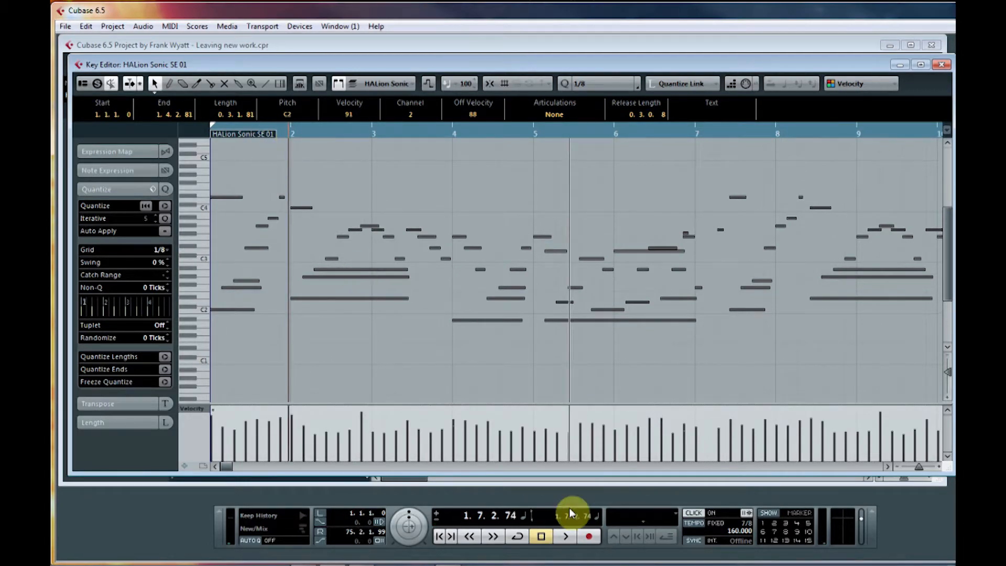
left_click(565, 536)
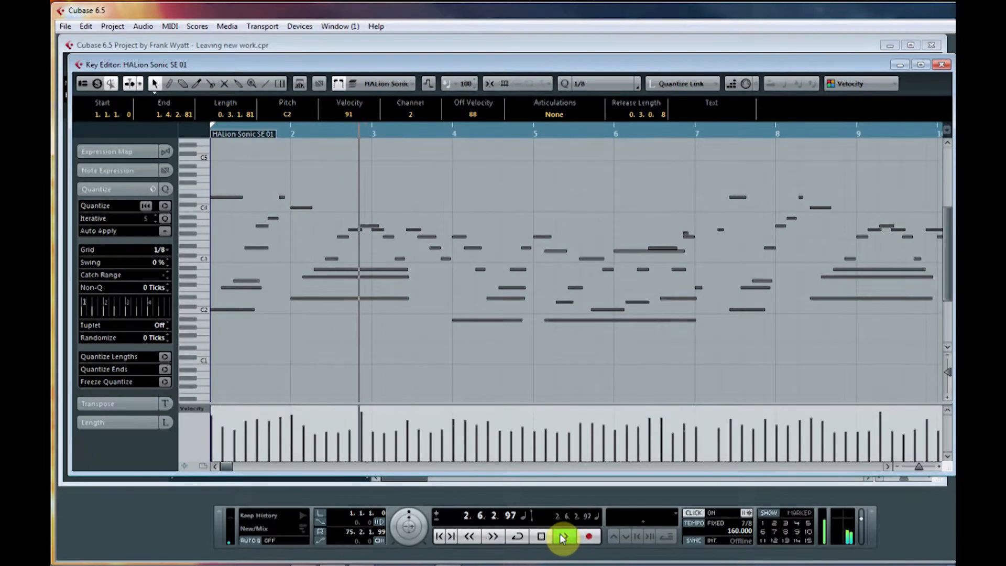
left_click(714, 513)
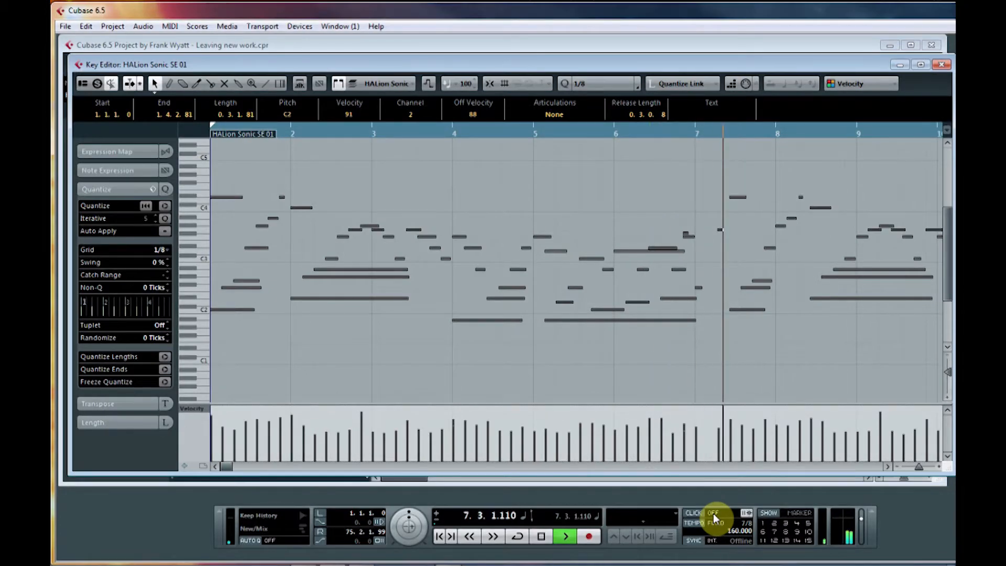
left_click(542, 536)
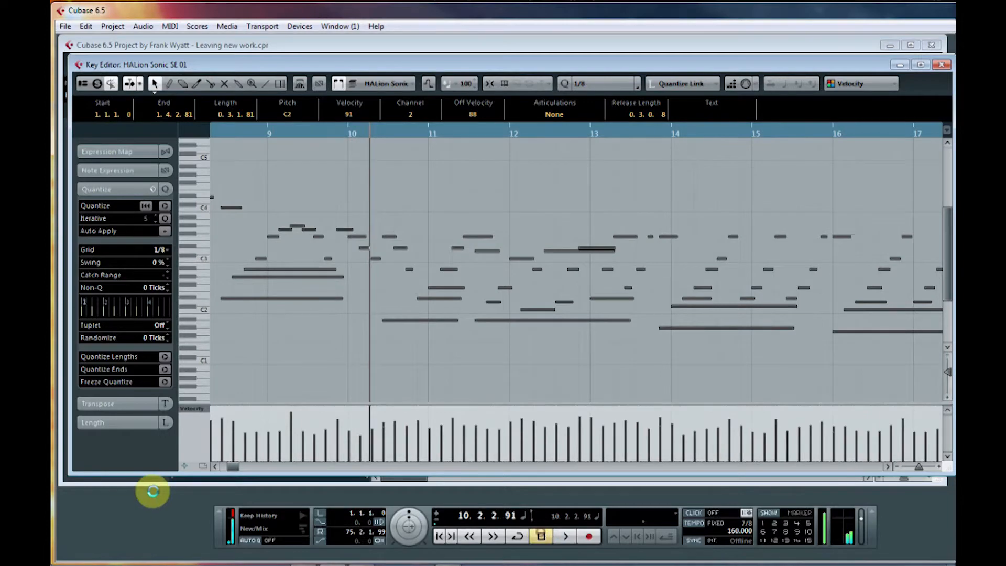
Step: Check the overlapping notes at the end of bar 6 one by one and delete the stray short note there
left_click_drag(231, 468, 229, 468)
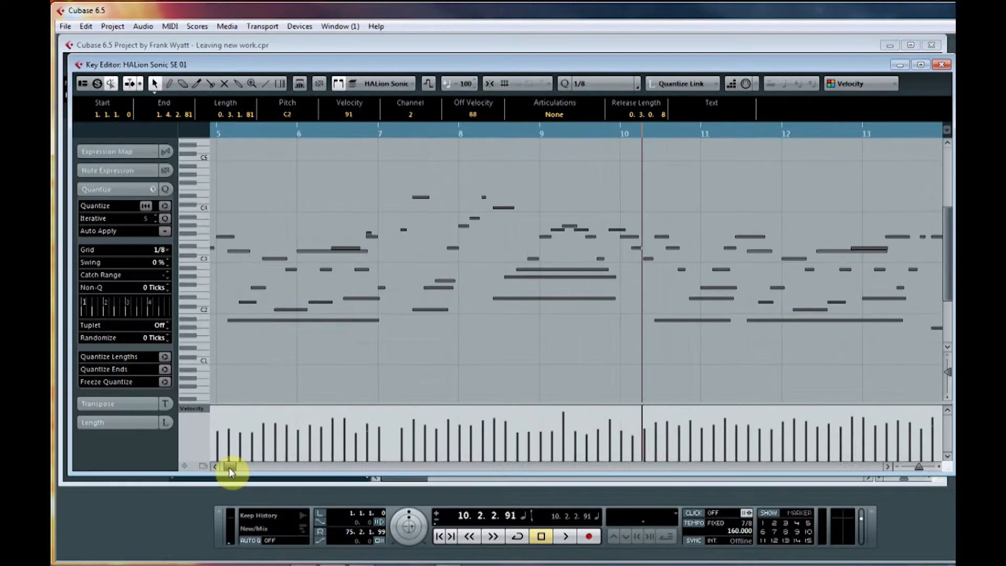
left_click(325, 134)
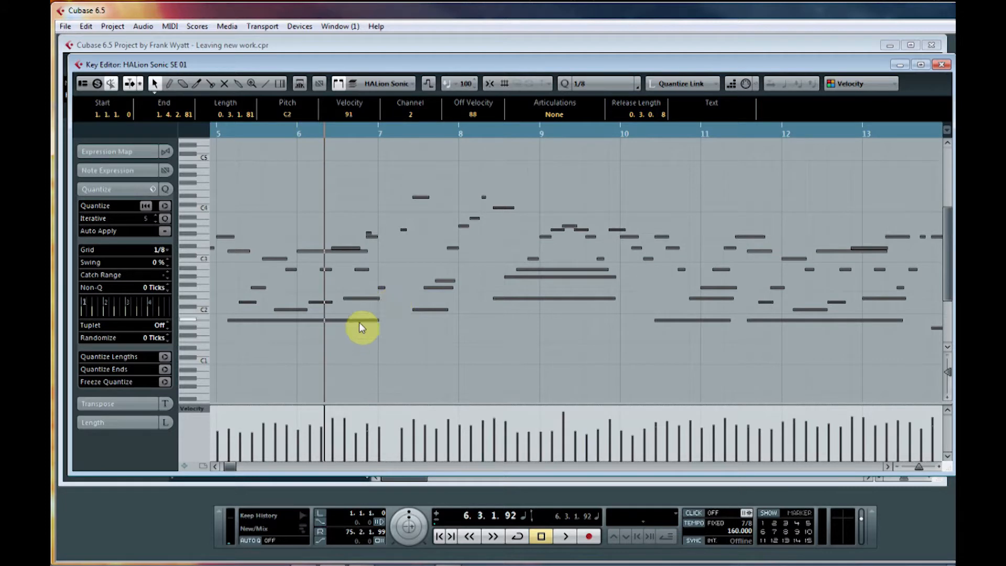
left_click(369, 341)
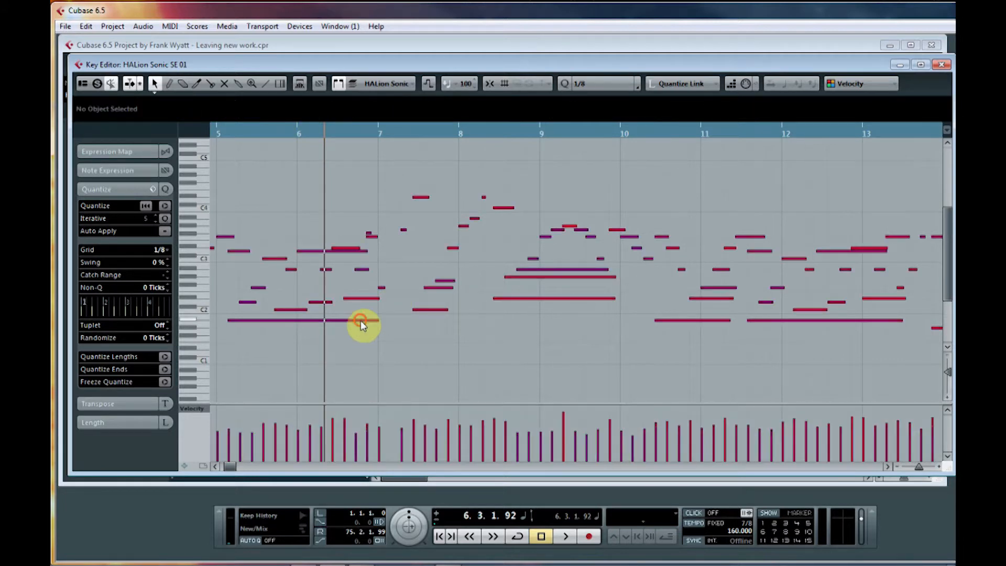
left_click(361, 320)
left_click(360, 298)
left_click(361, 270)
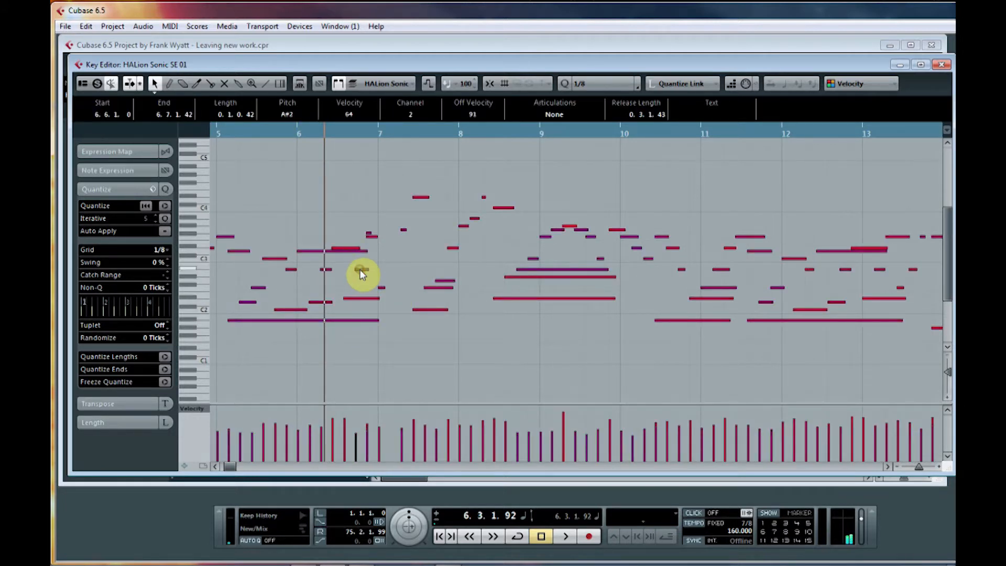
left_click(359, 251)
left_click(349, 246)
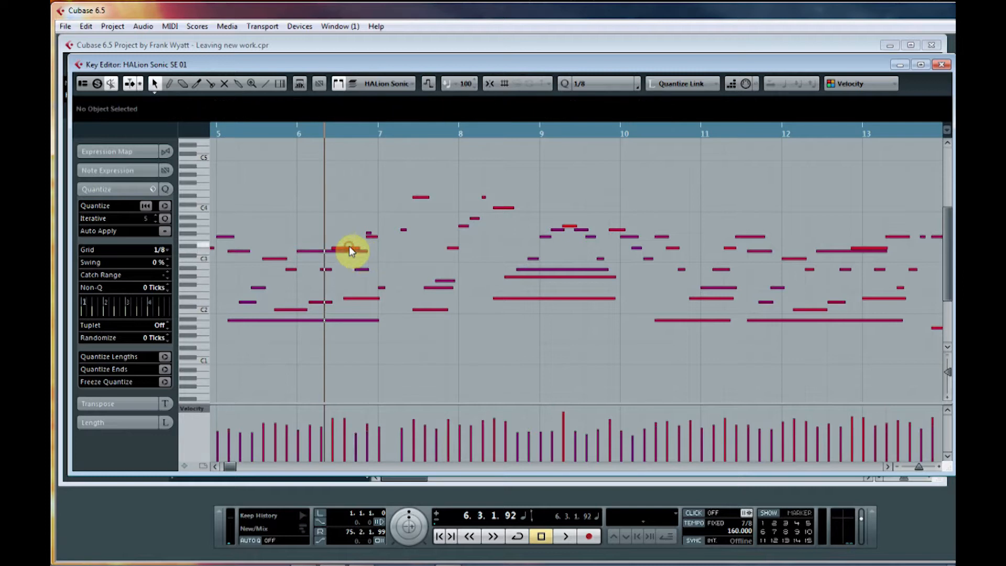
left_click(349, 248)
left_click(369, 236)
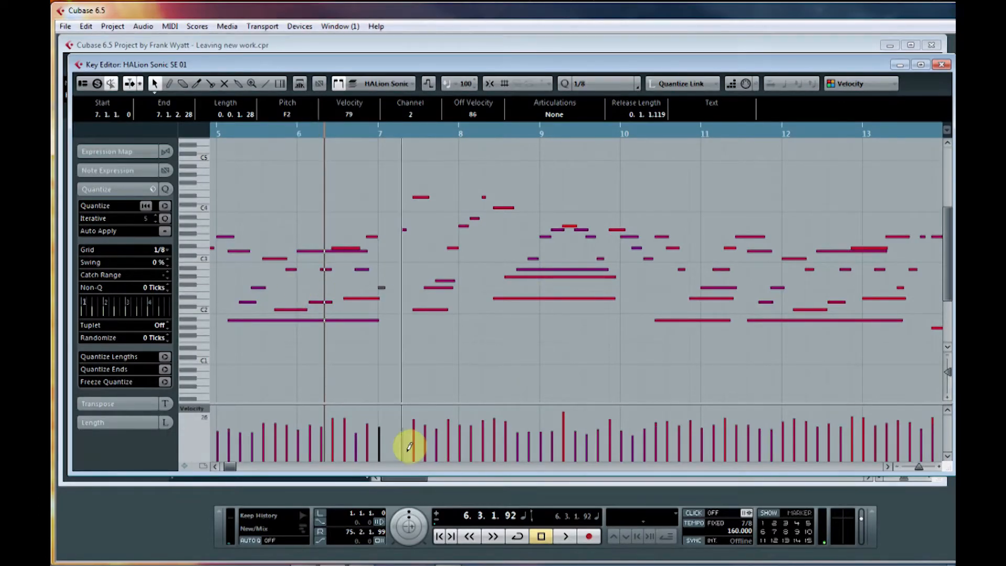
Step: Play the rest of the piano part from bar 6, deleting the stray short note in bar 22, and stop in bar 31
left_click(564, 538)
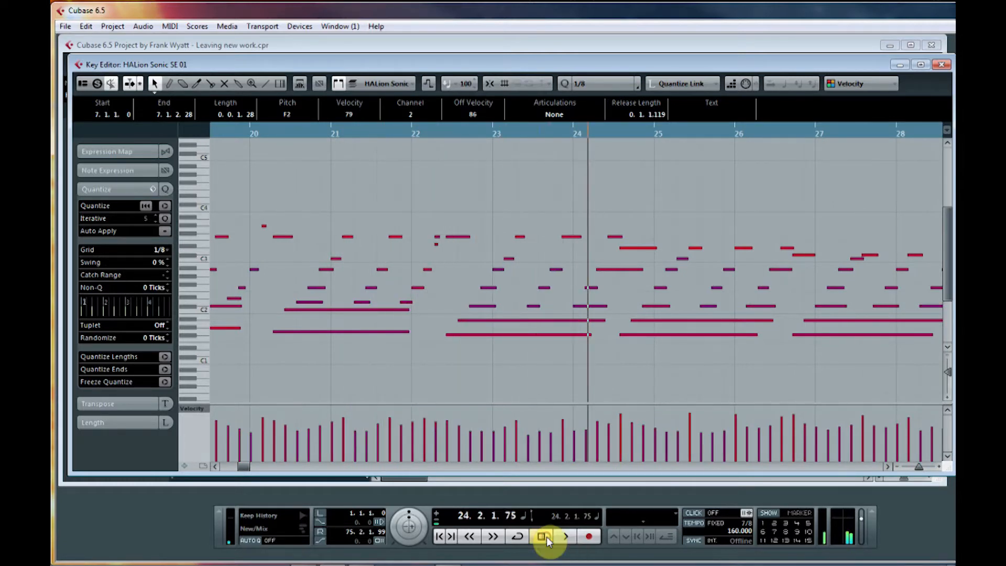
left_click(437, 245)
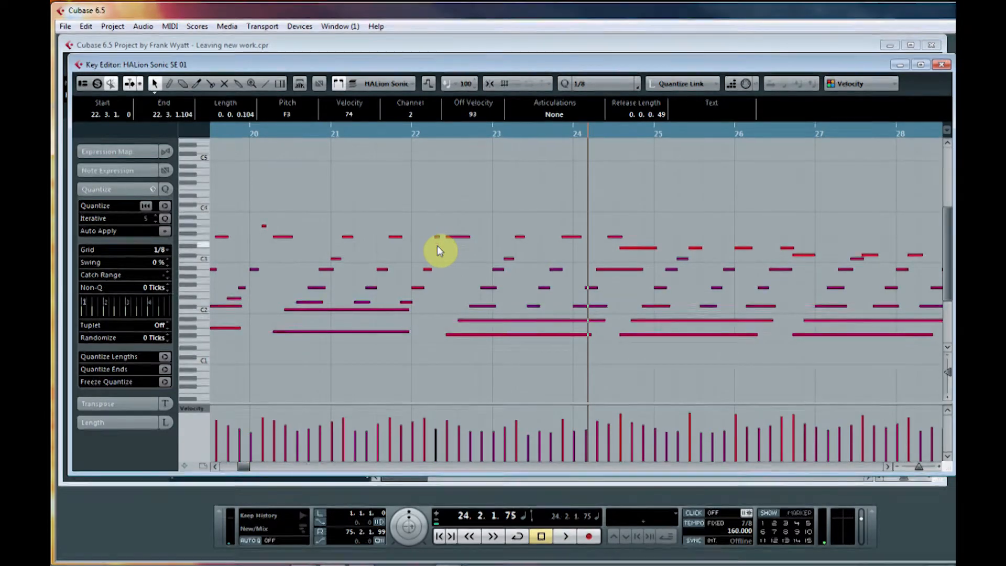
key("space")
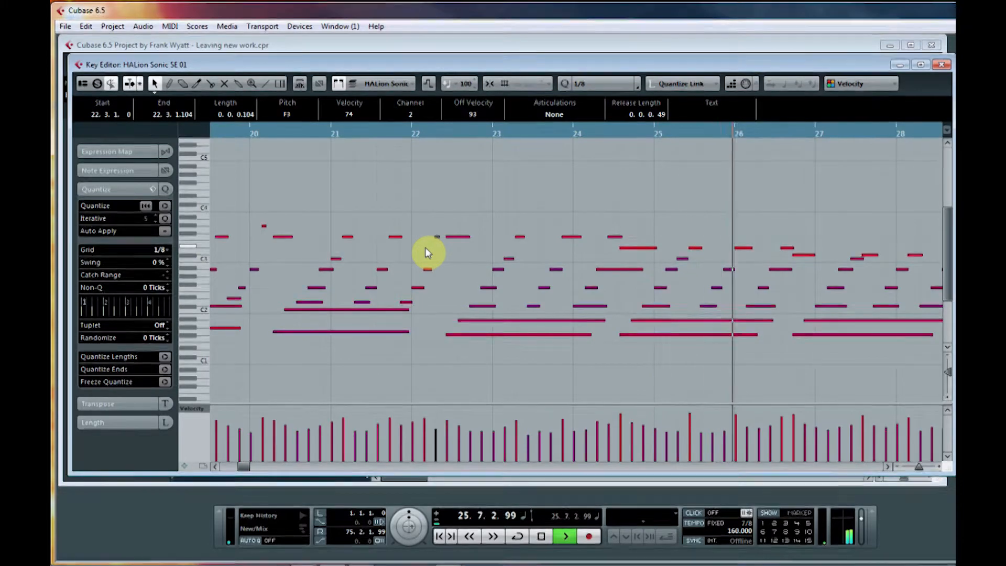
left_click(542, 537)
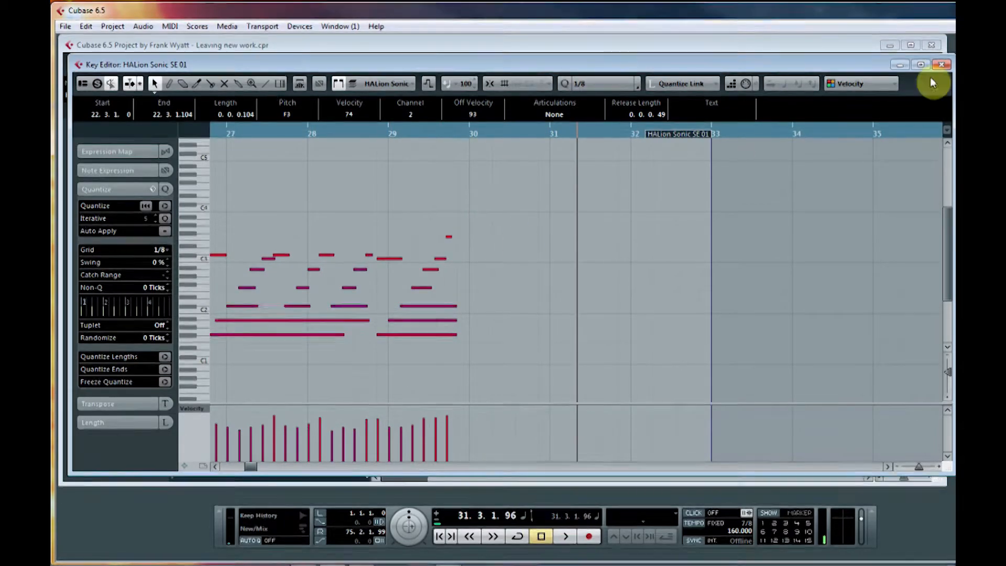
Step: In the project window, shorten the piano part to end at 31.3.1.70 and move it to start at bar 6
left_click(942, 65)
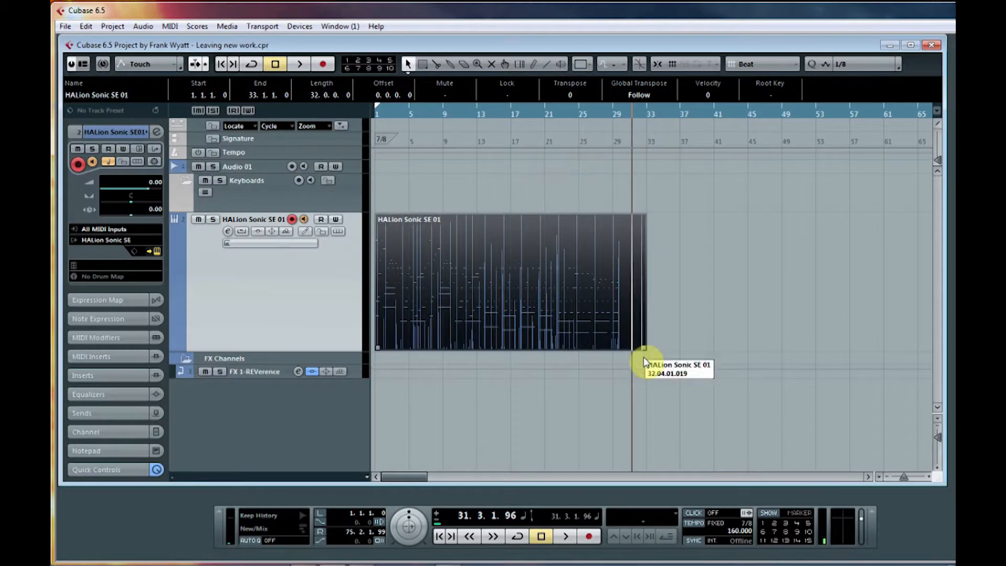
left_click_drag(645, 349, 631, 360)
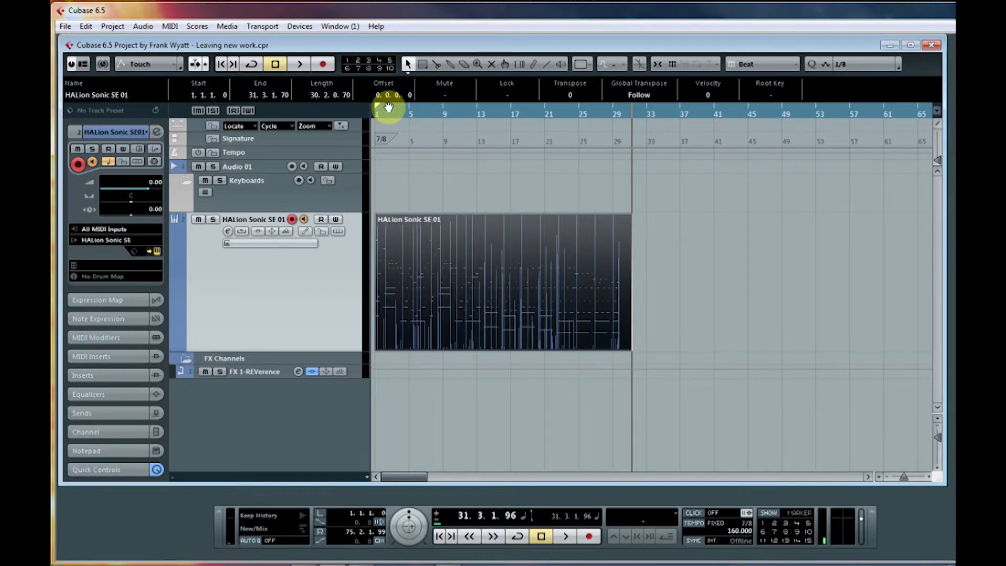
left_click(930, 477)
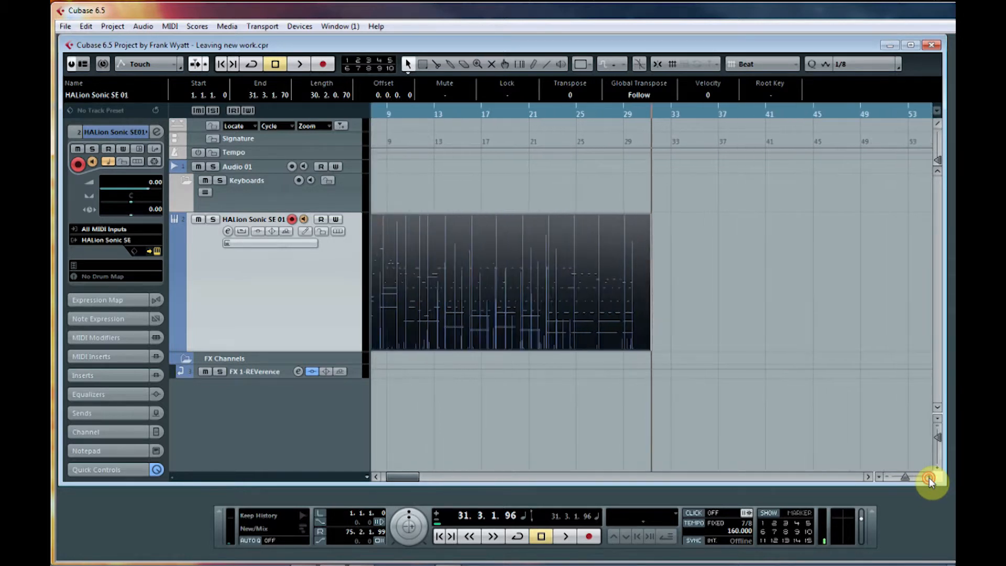
left_click(929, 477)
left_click(929, 477)
left_click(930, 477)
left_click(930, 477)
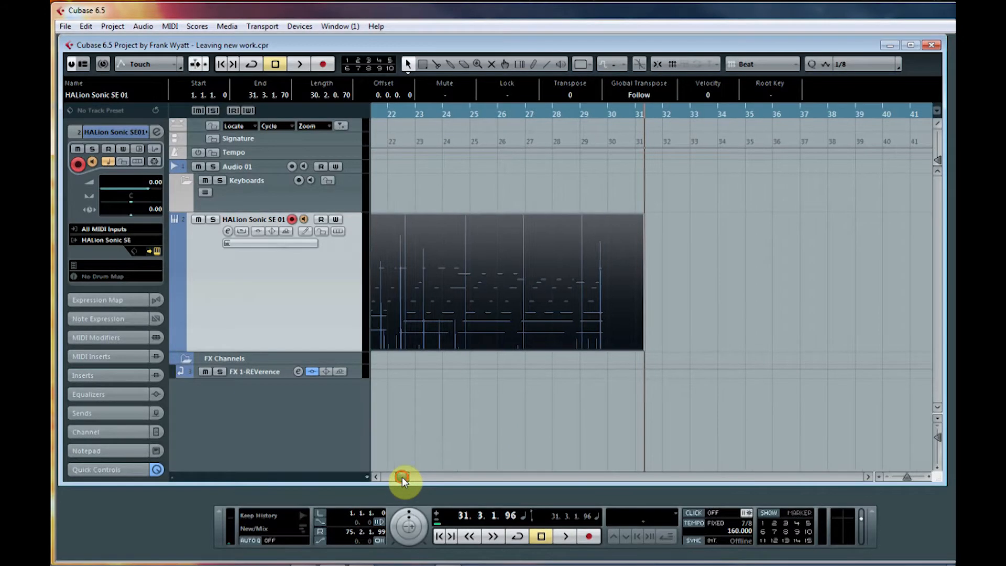
left_click_drag(402, 477, 382, 484)
left_click(435, 229)
left_click_drag(436, 231, 577, 237)
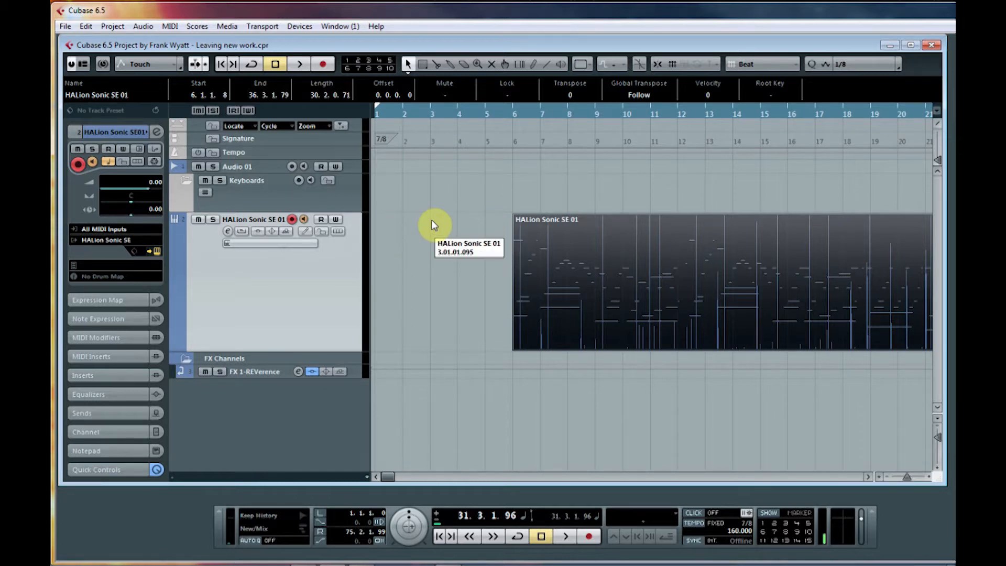
Step: Deselect the part, turn snapping on and place the project cursor exactly at the start of bar 4
left_click(457, 206)
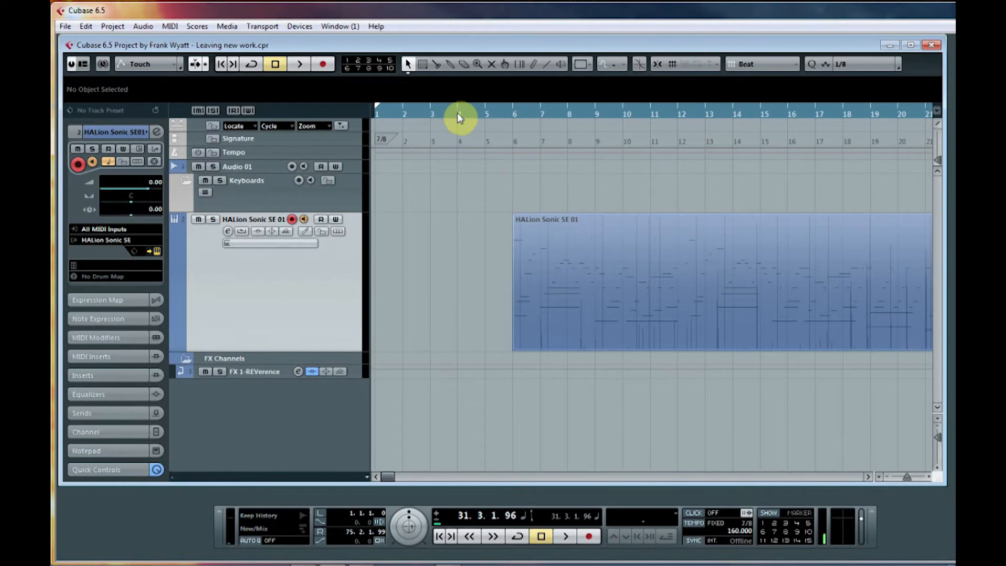
left_click(459, 114)
left_click(458, 114)
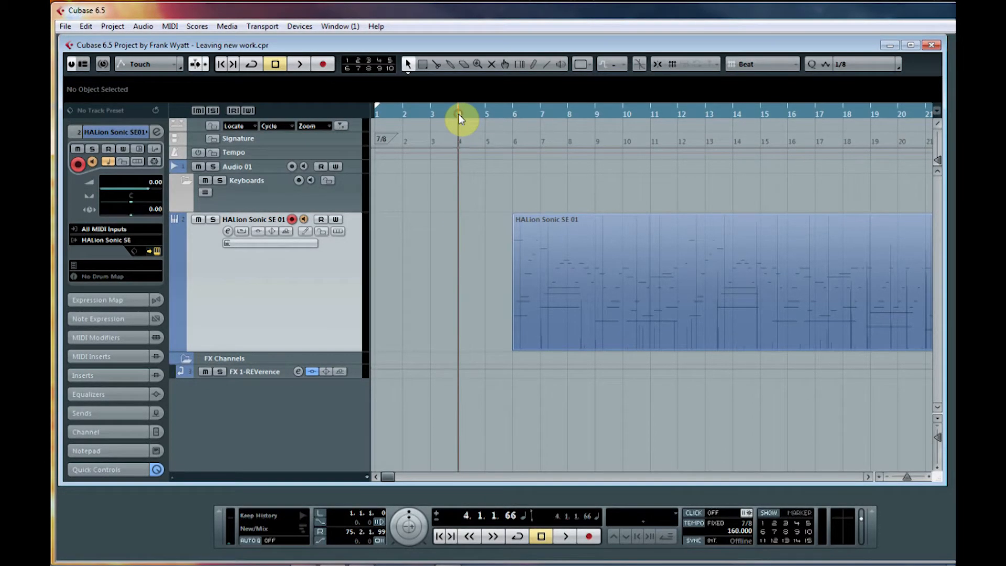
left_click(658, 65)
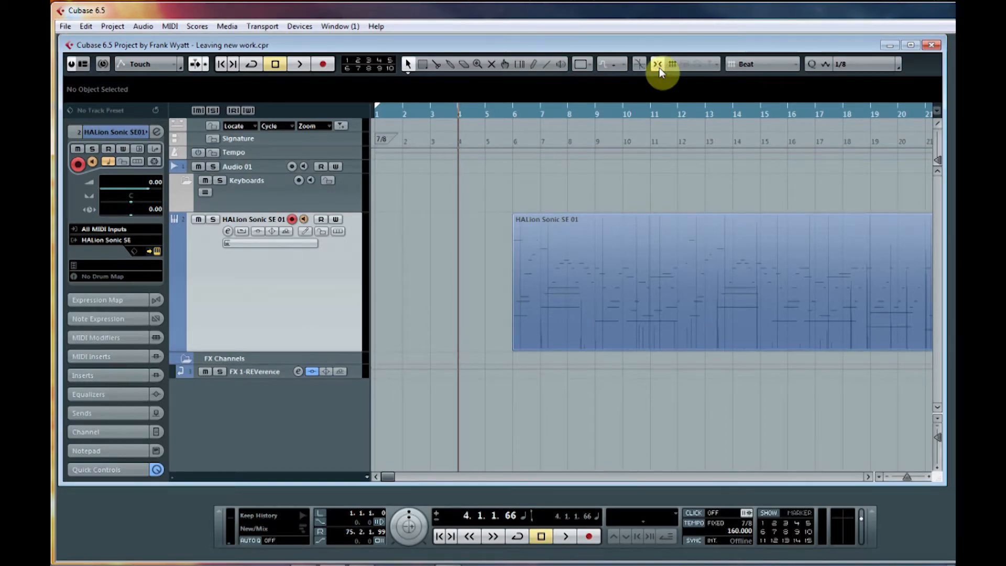
left_click(458, 116)
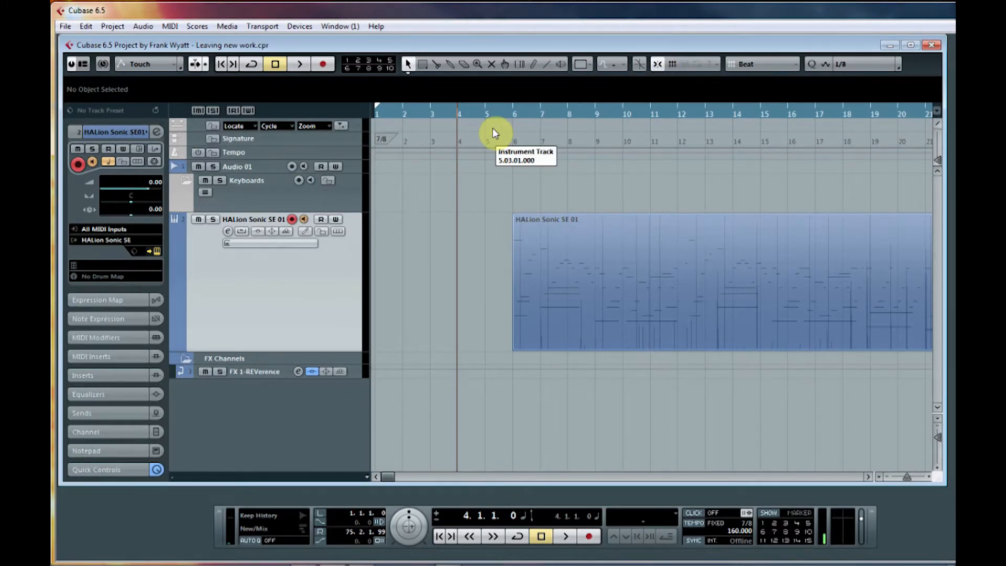
Step: Open the project's marker list and insert a position marker at bar 4
key("m")
key("m")
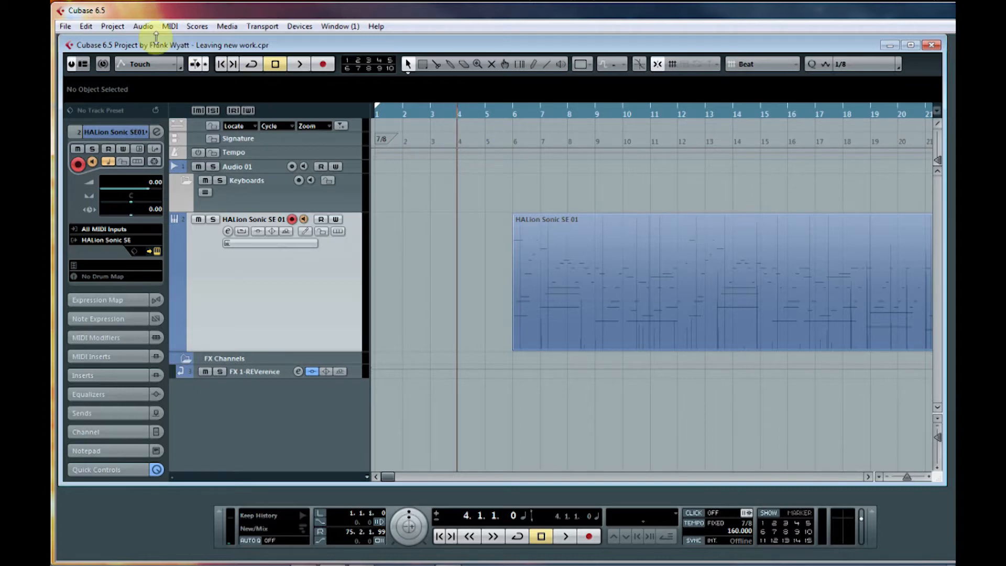
left_click(113, 26)
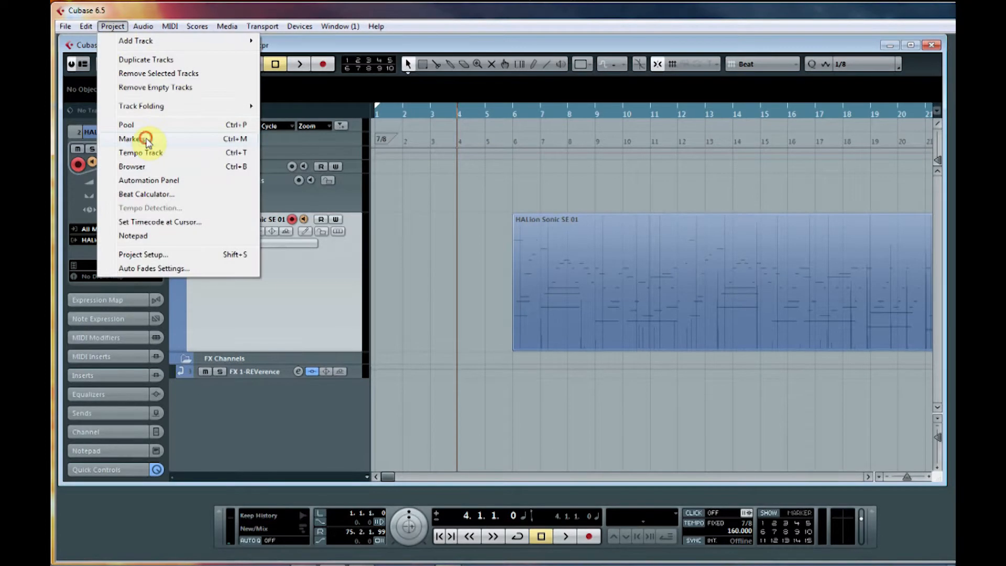
left_click(143, 139)
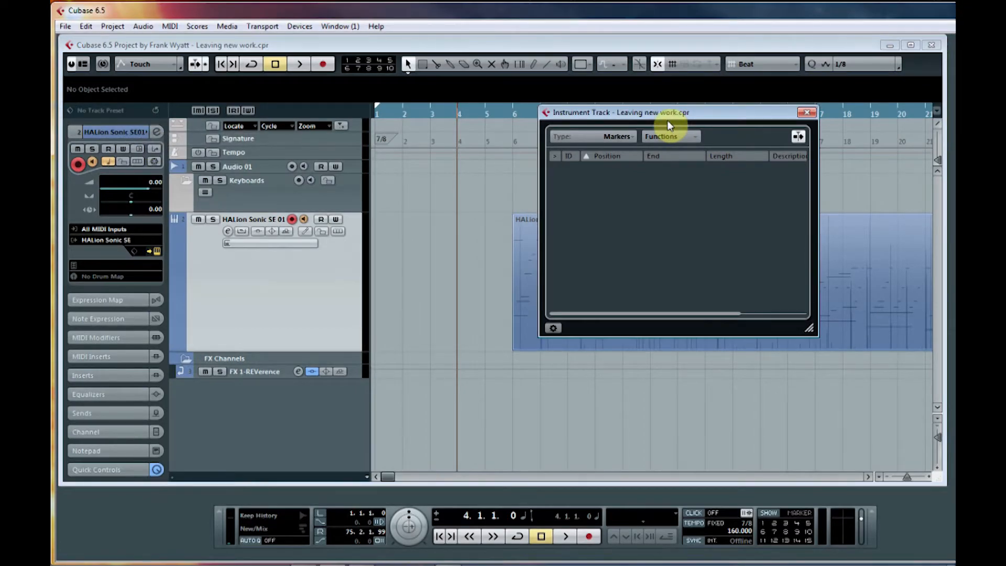
left_click(696, 136)
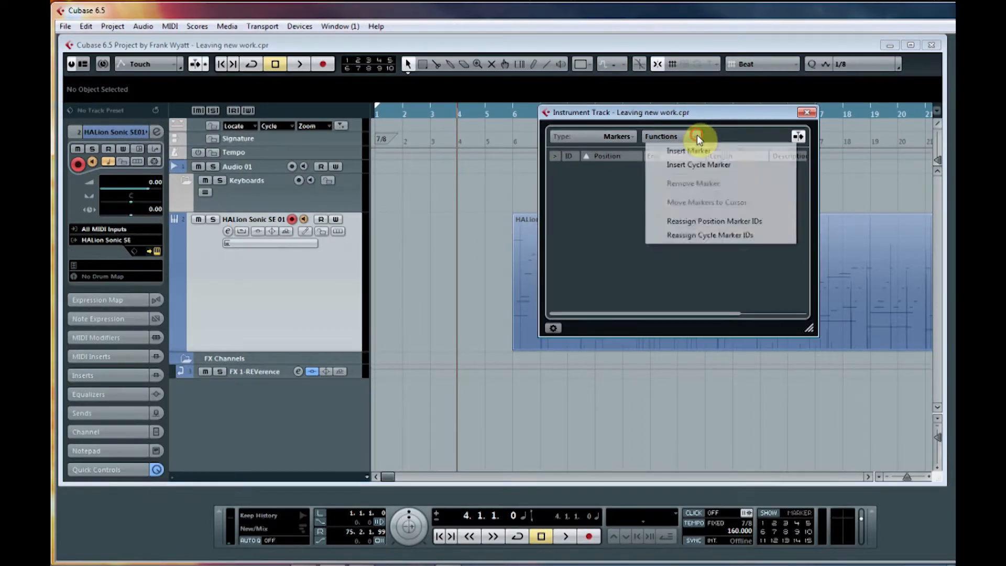
left_click(667, 152)
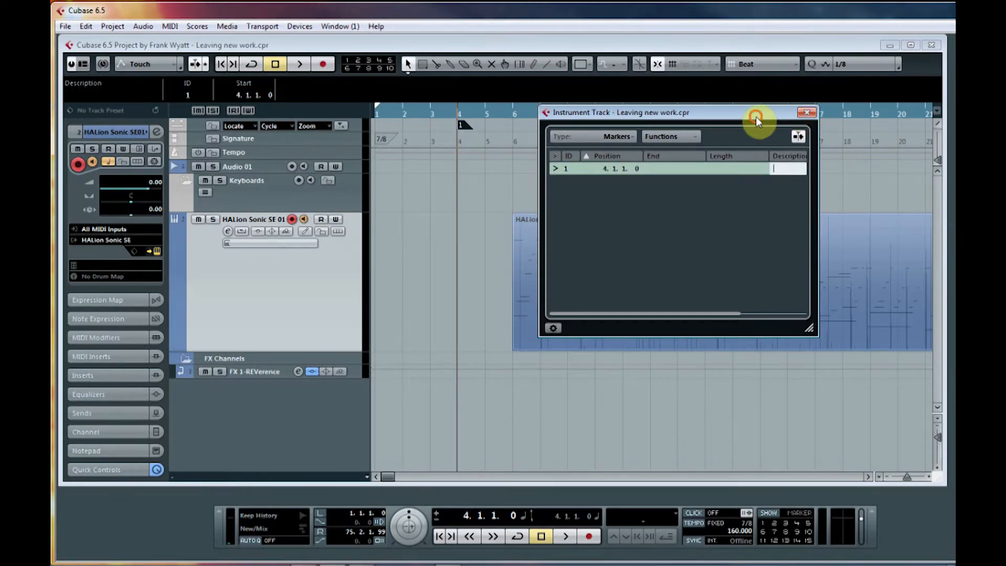
left_click_drag(754, 116, 848, 125)
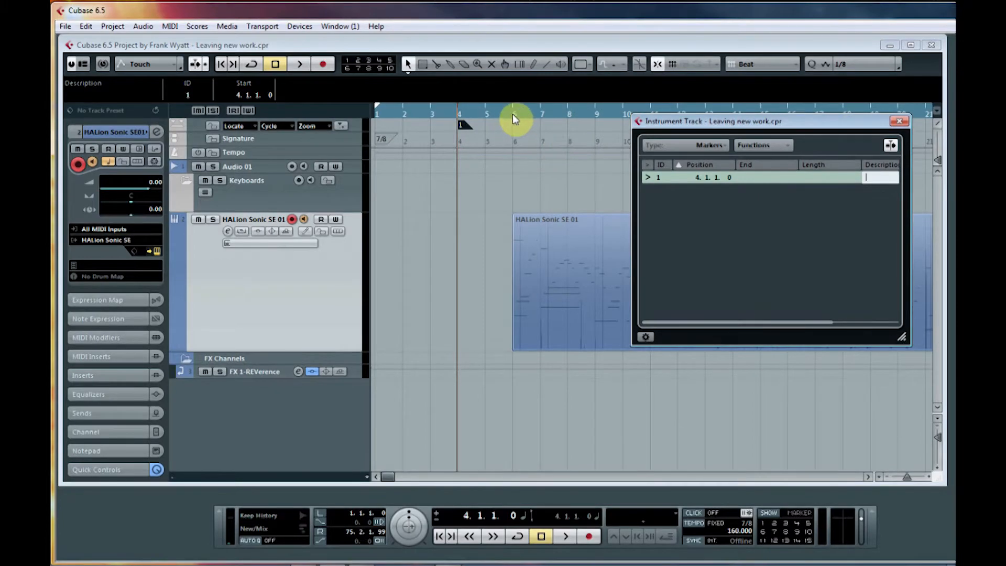
Step: Insert a second position marker at bar 6, where the piano part begins, and close the marker list
left_click(513, 115)
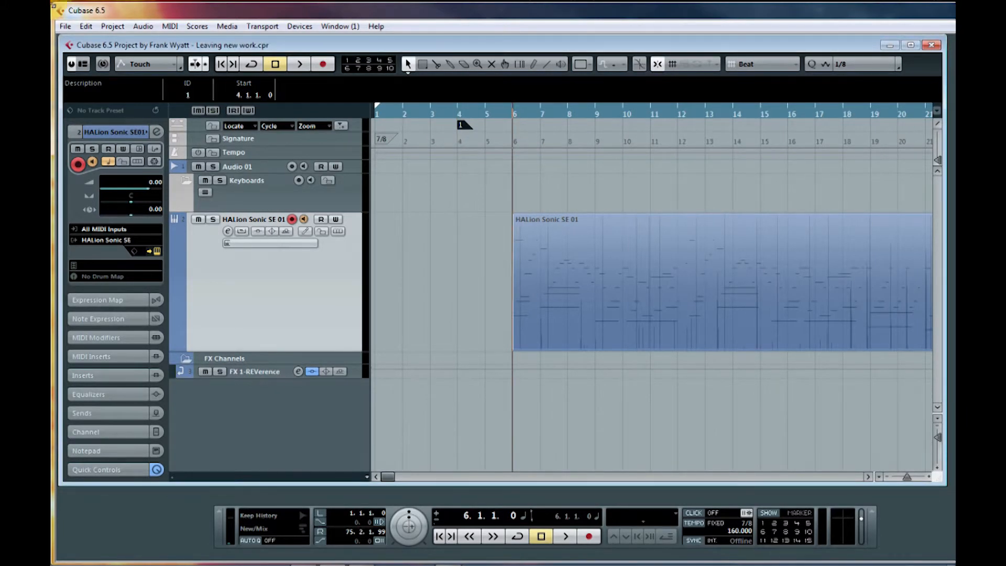
left_click(114, 30)
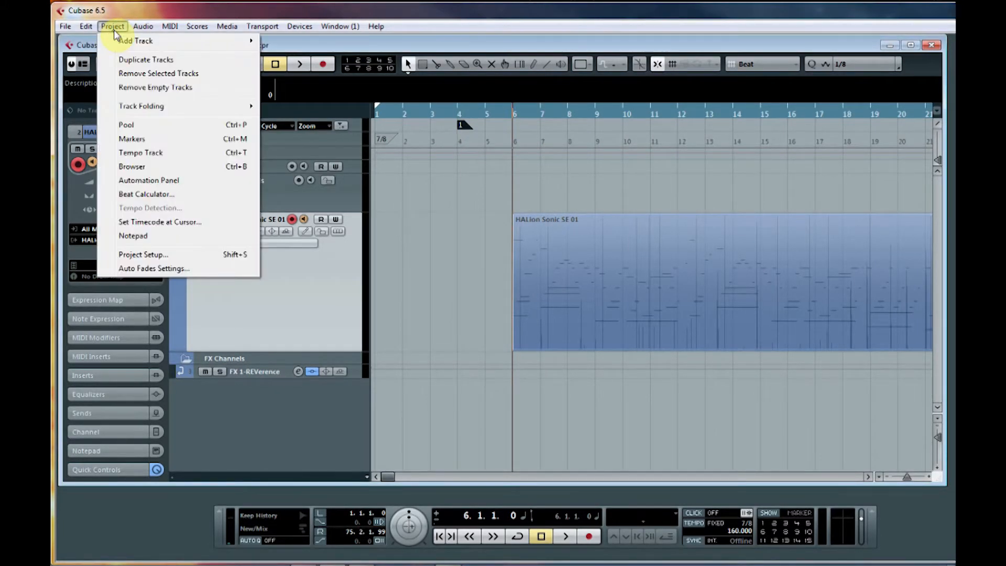
left_click(140, 140)
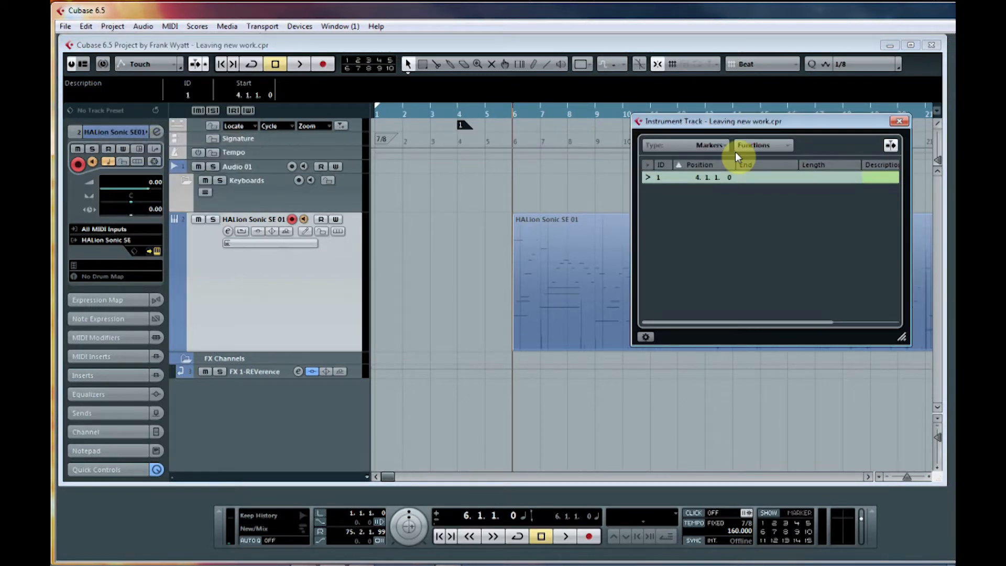
left_click(788, 147)
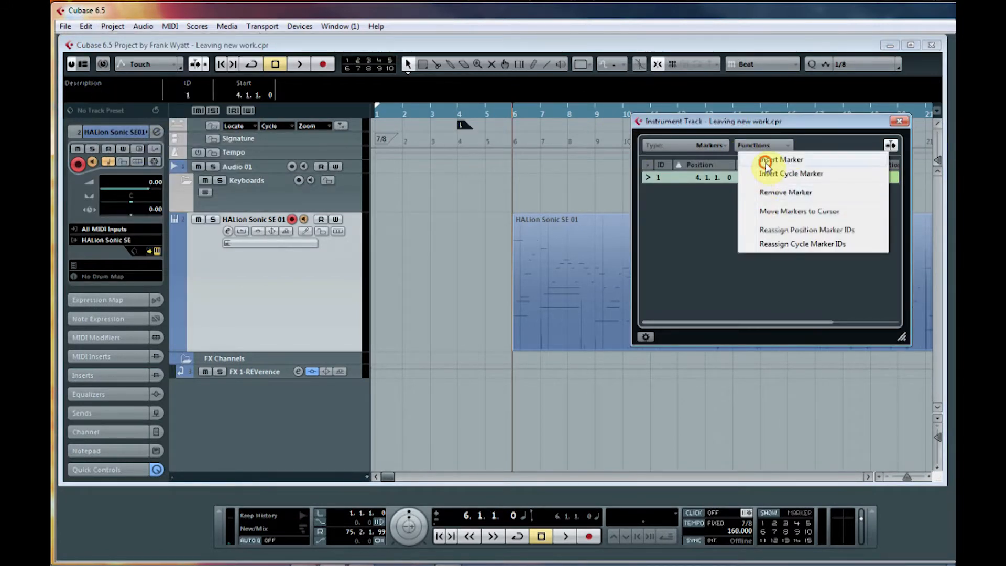
left_click(768, 159)
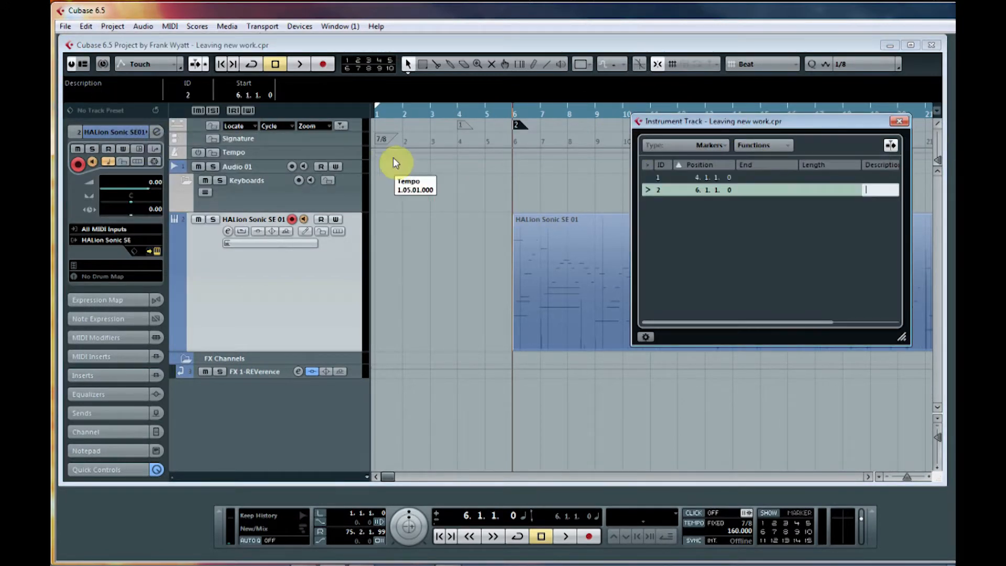
left_click(900, 122)
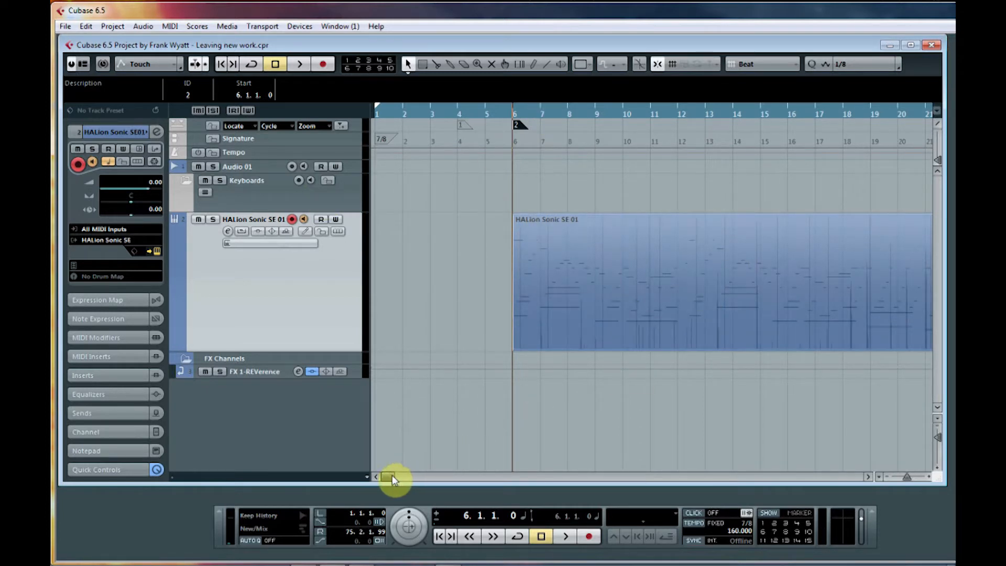
Step: Select the Tempo track, play the piano part from bar 24 into bar 32 and place the project cursor at the start of bar 32
mouse_move(392, 475)
left_mouse_down()
mouse_move(409, 477)
mouse_move(394, 480)
left_mouse_up()
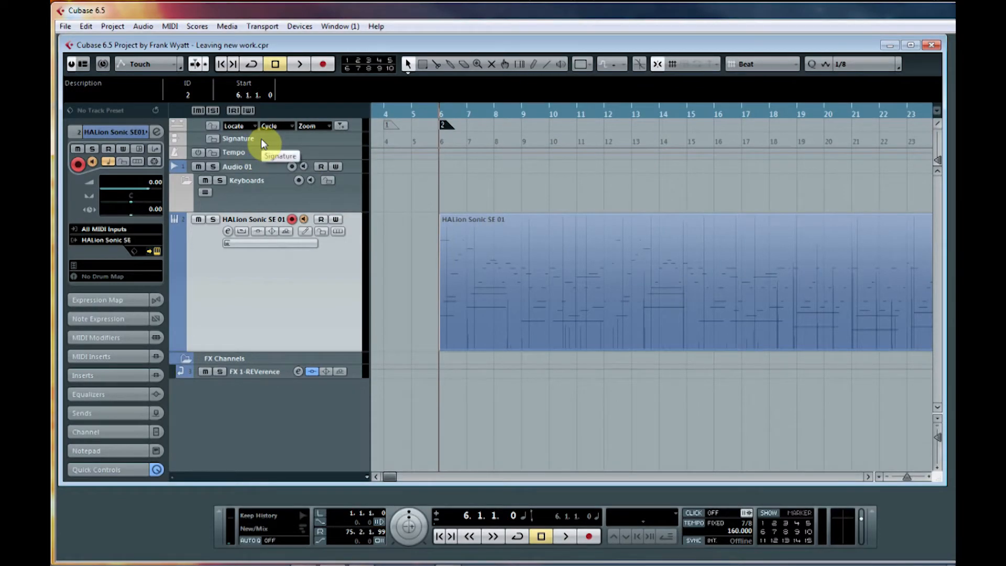
left_click(275, 153)
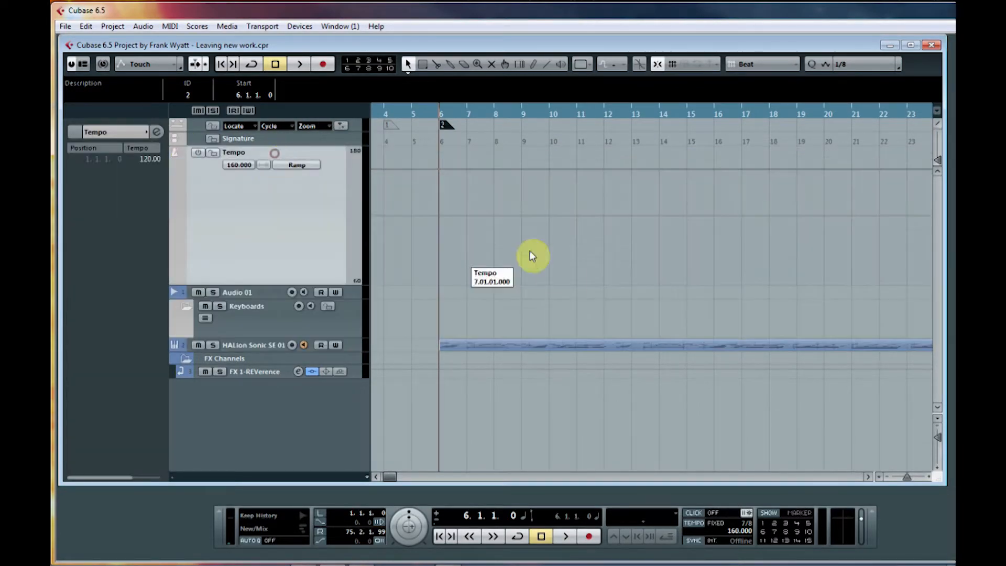
left_click_drag(391, 475, 409, 476)
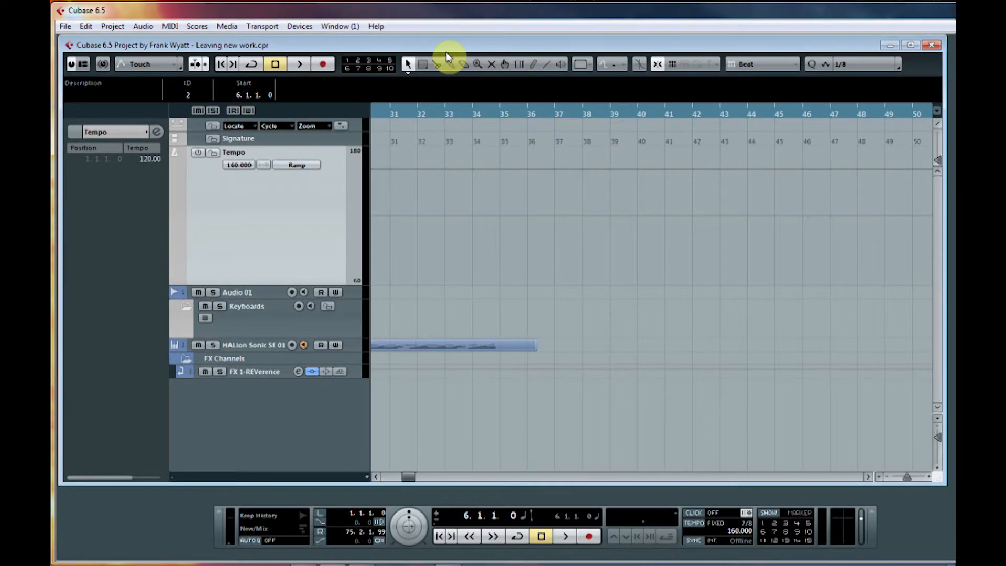
left_click(416, 112)
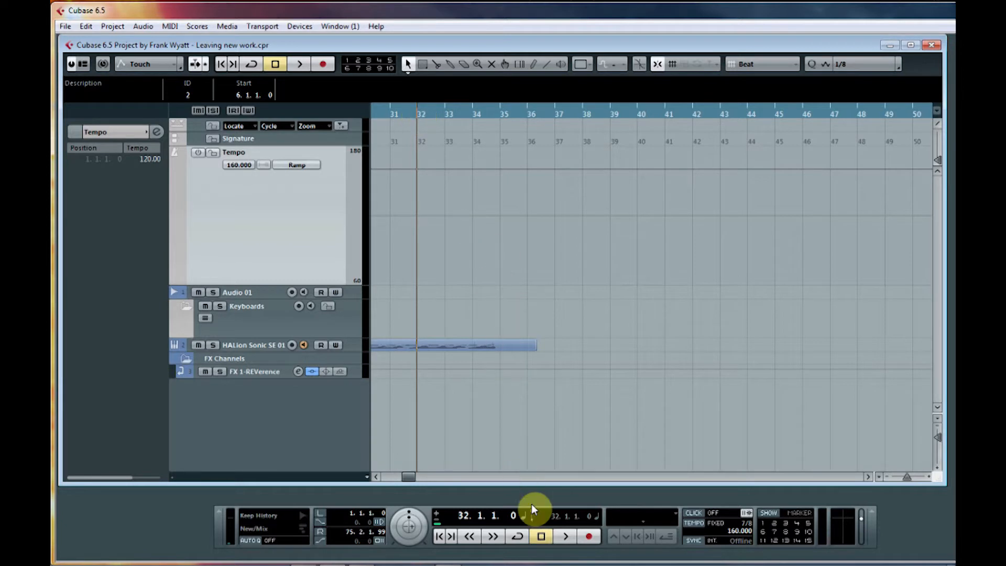
left_click(542, 537)
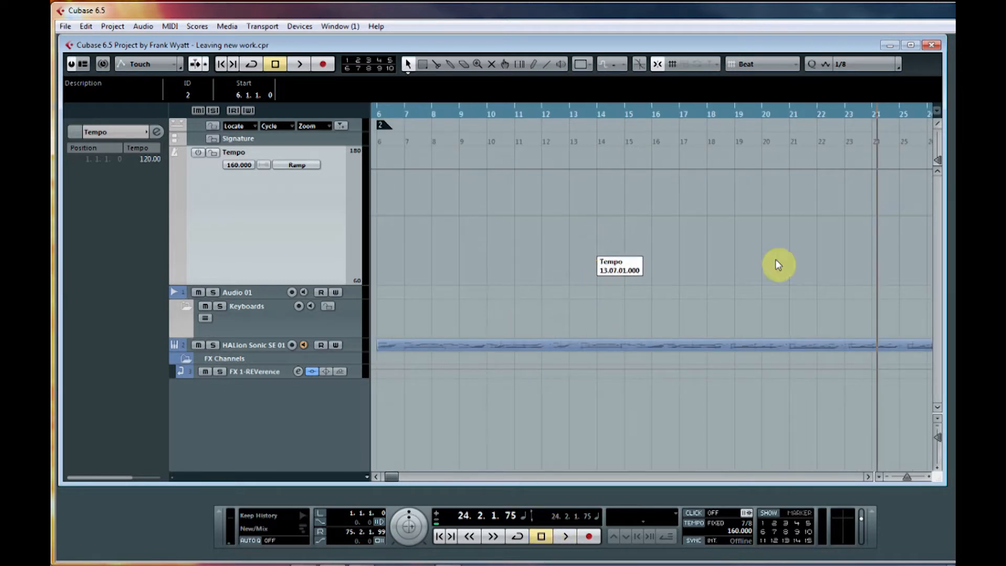
left_click(567, 536)
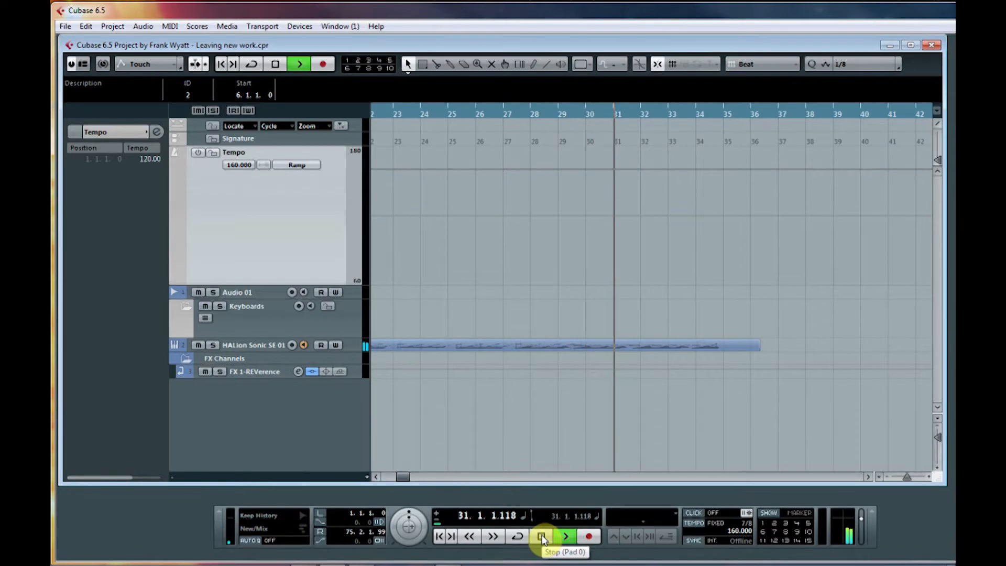
left_click(542, 535)
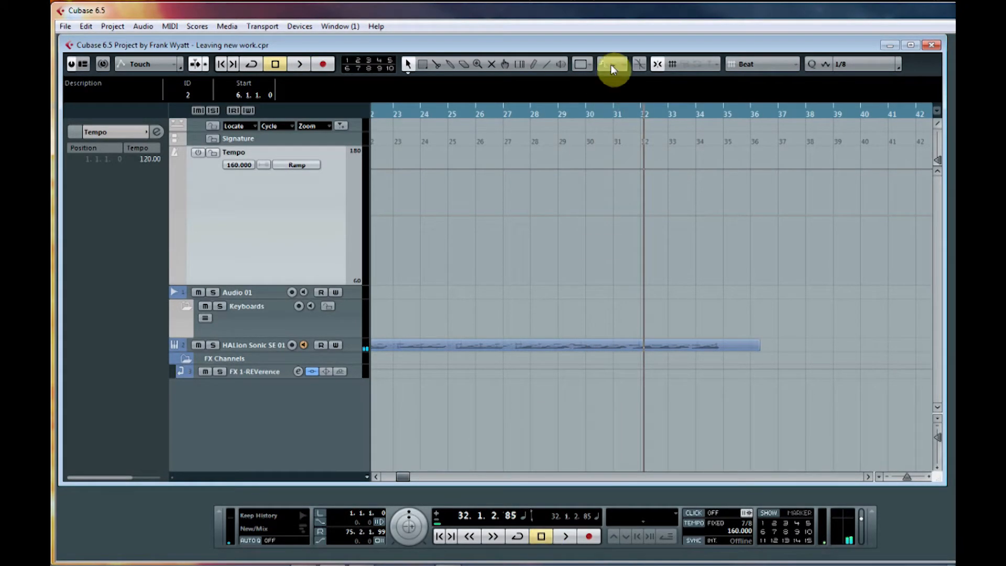
left_click(642, 114)
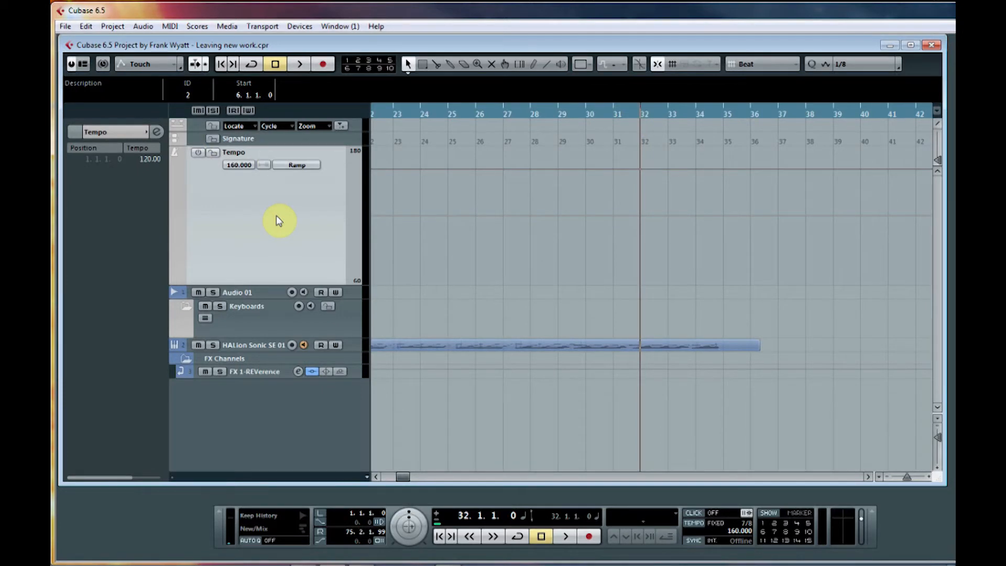
Step: Switch the project from fixed tempo to the tempo track and add a 120 BPM tempo point in bar 24
left_click(719, 523)
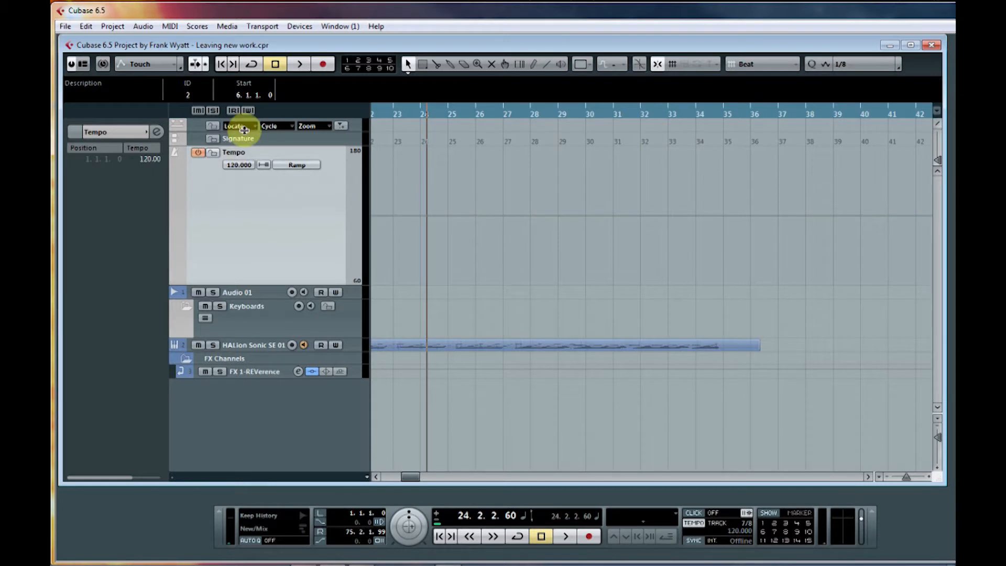
left_click(427, 220)
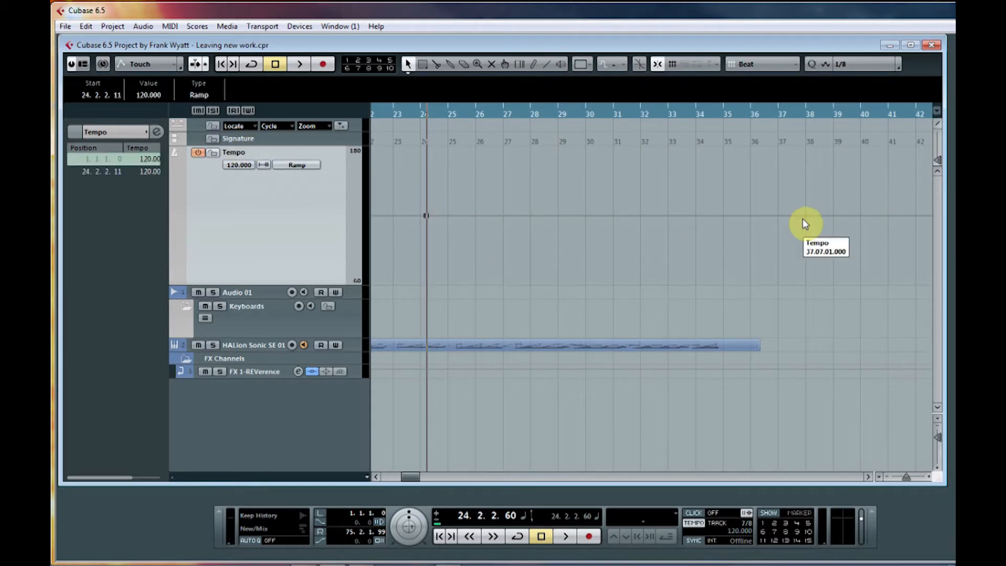
Step: Add 120 BPM tempo points late in bars 34 and 23, and move the bar 24 point to bar 34 at 108 BPM
left_click(715, 216)
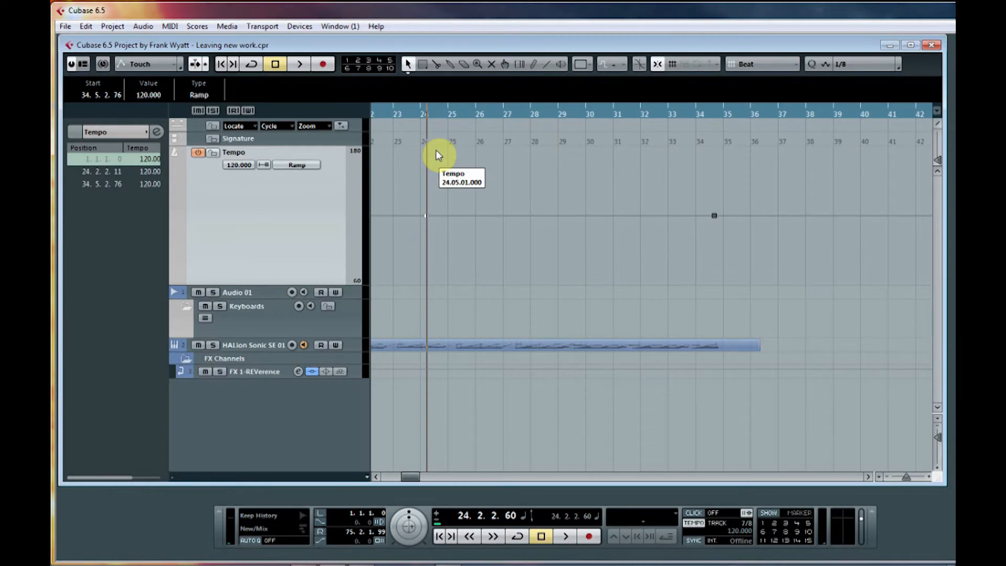
left_click(418, 216)
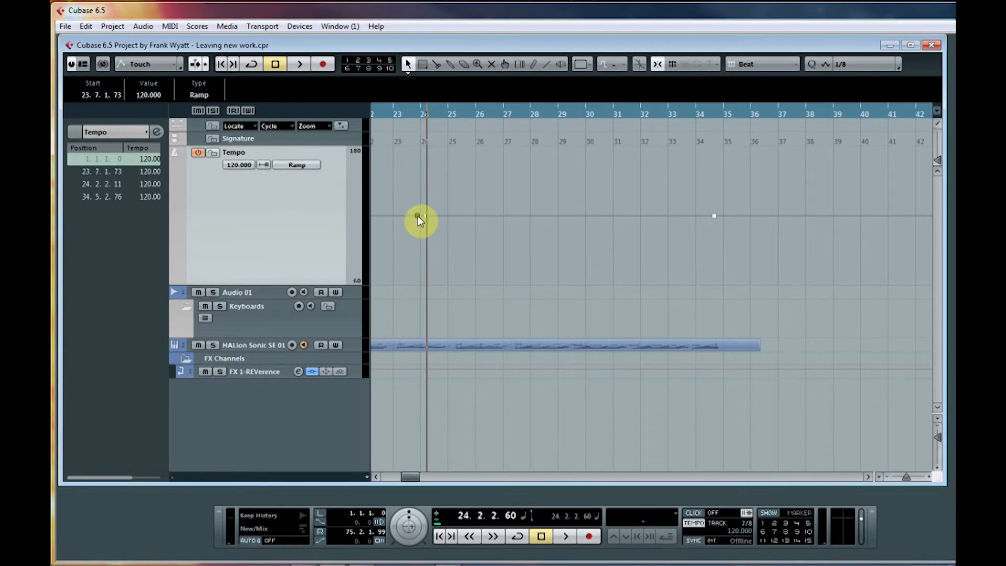
left_click(425, 216)
left_click_drag(426, 217, 700, 240)
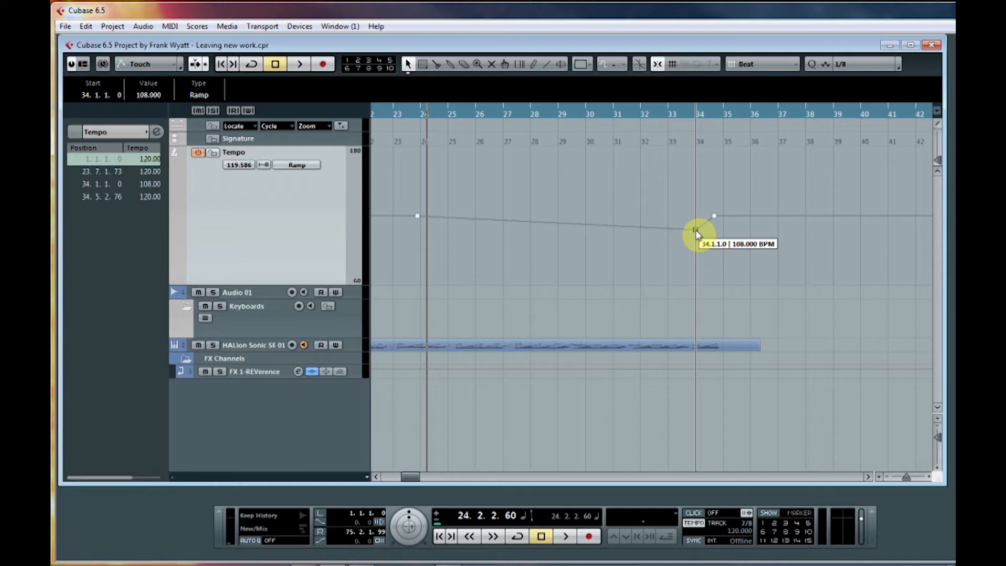
left_click_drag(698, 234, 697, 234)
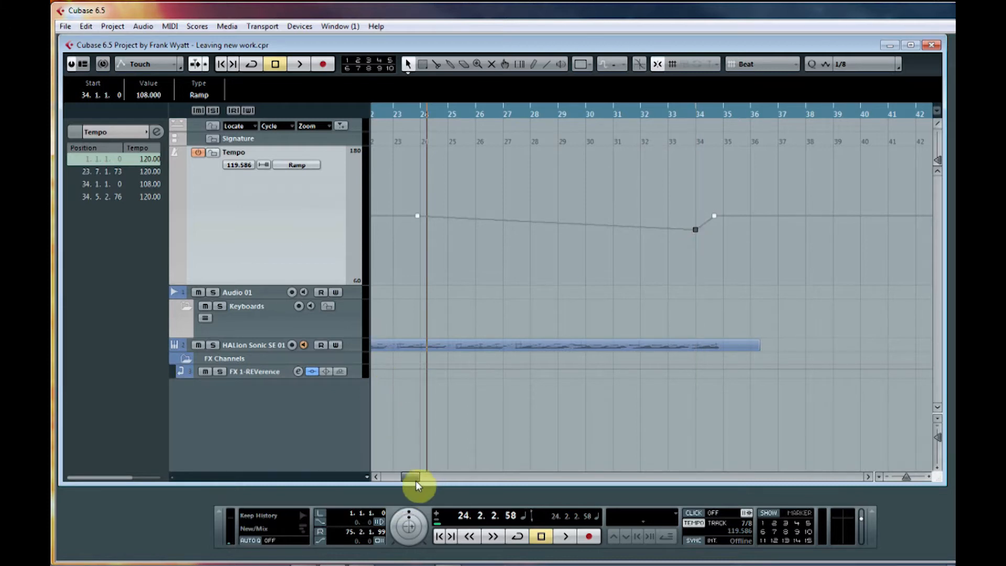
Step: Raise the tempo points at bar 1 and at the end of bar 23 to 155 BPM
left_click_drag(409, 476, 376, 481)
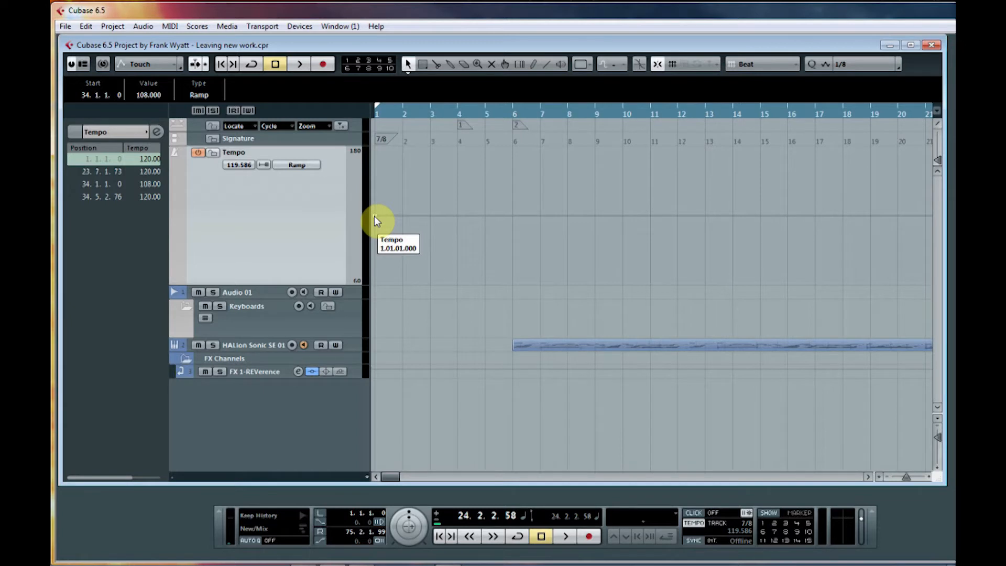
left_click_drag(374, 216, 376, 176)
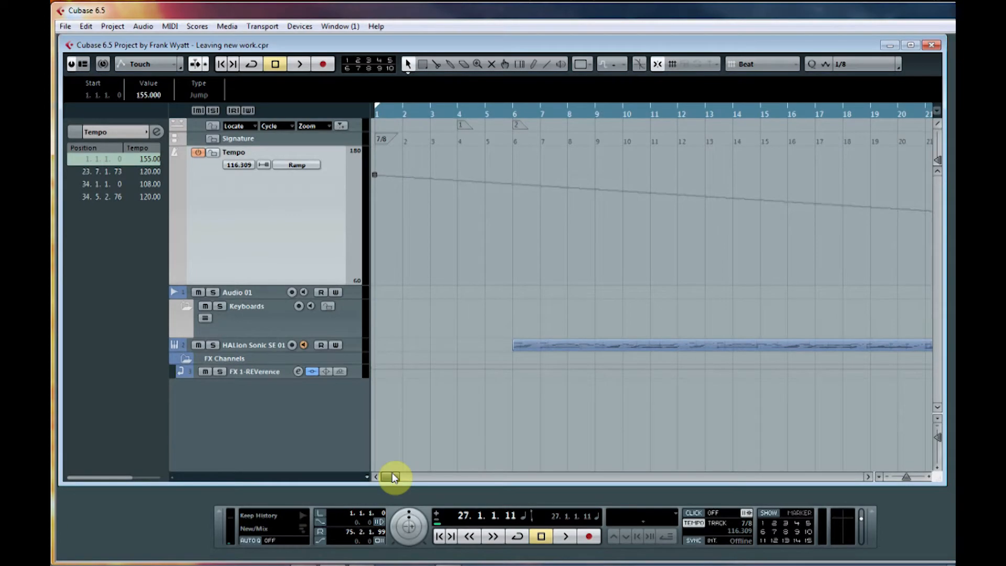
left_click_drag(393, 476, 407, 475)
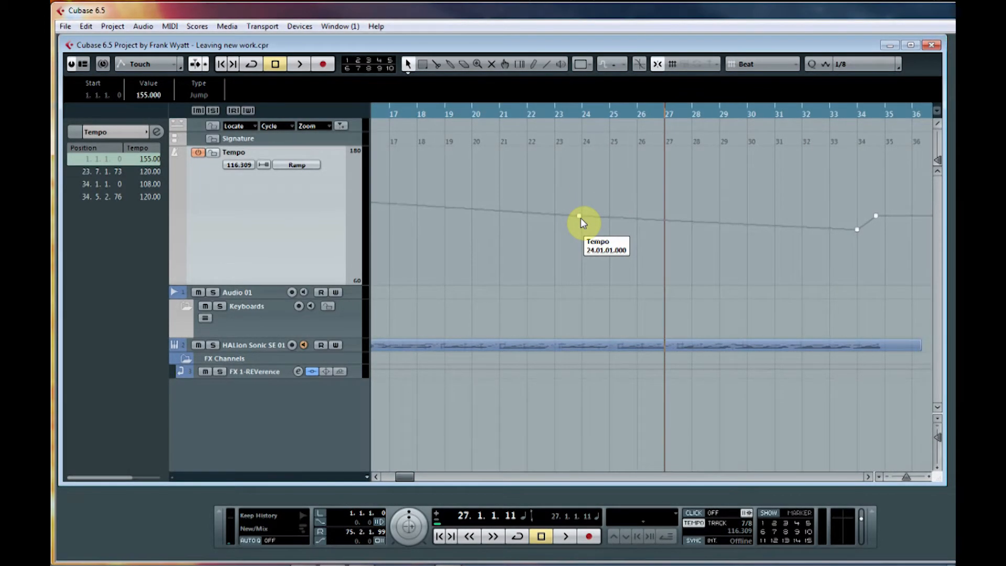
left_click(581, 216)
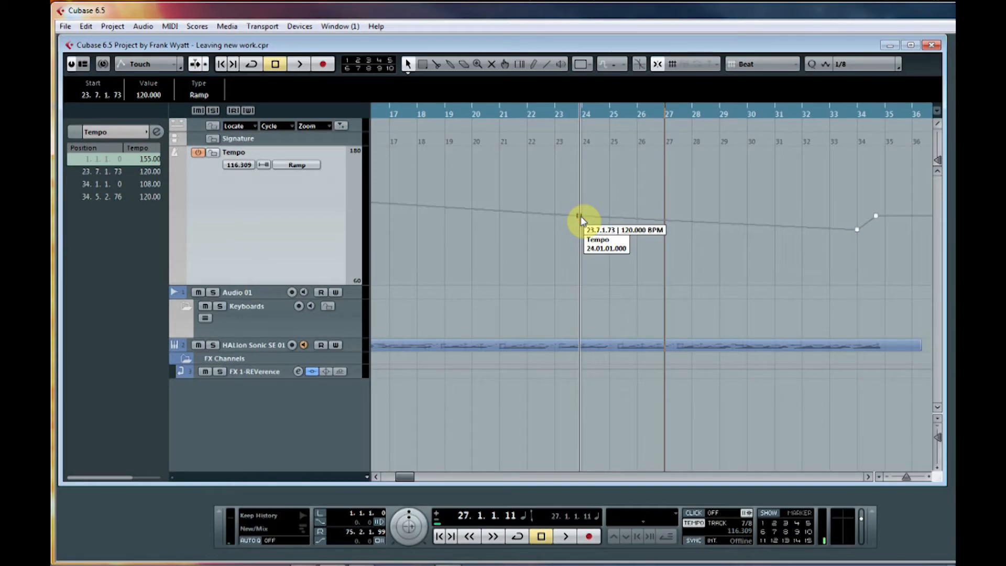
left_click_drag(580, 216, 580, 179)
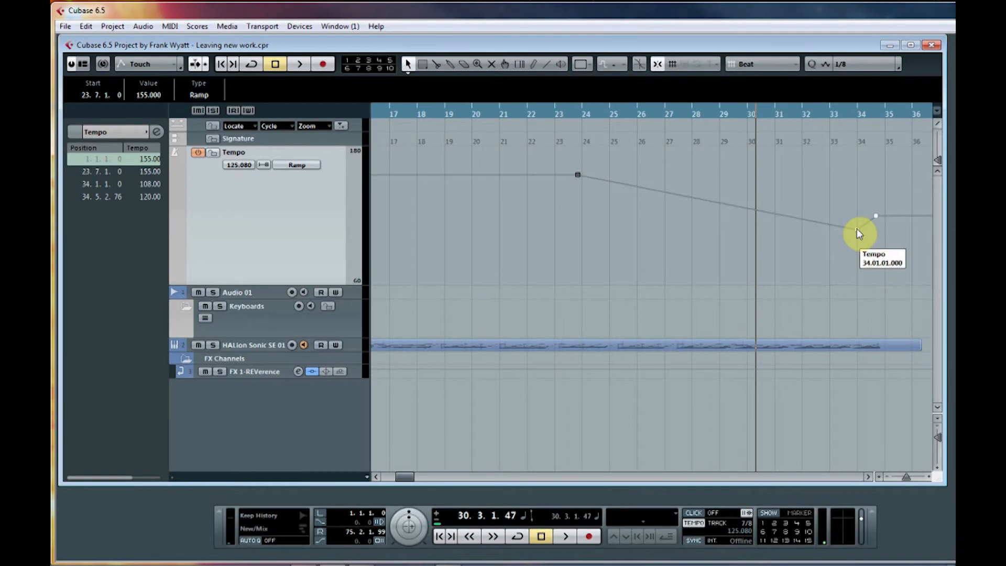
Step: Move the low tempo point to bar 34, beat 7 at 117 BPM and the last point to bar 35 at 155 BPM
mouse_move(857, 229)
left_mouse_down()
mouse_move(870, 236)
mouse_move(872, 222)
left_mouse_up()
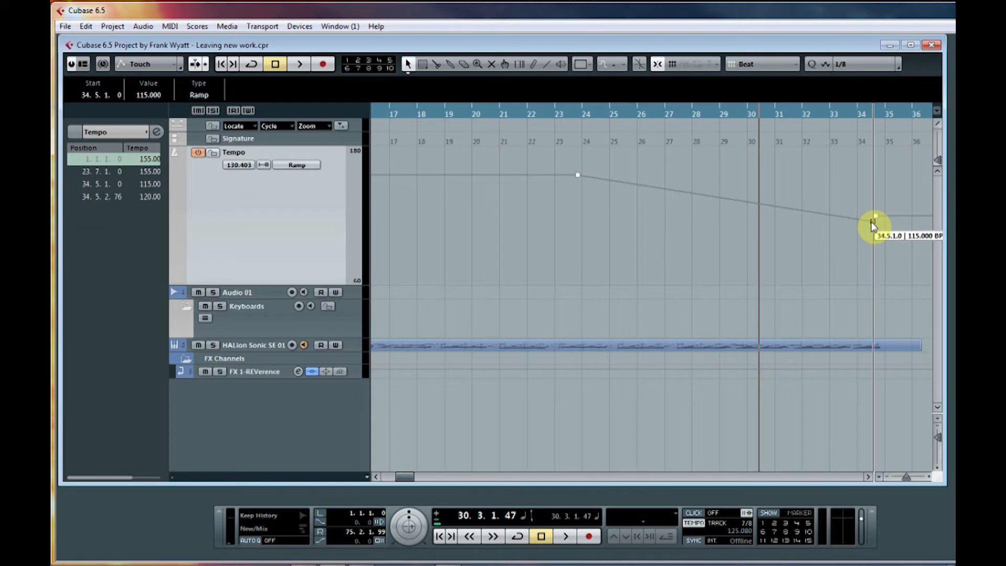
left_click_drag(871, 221, 874, 221)
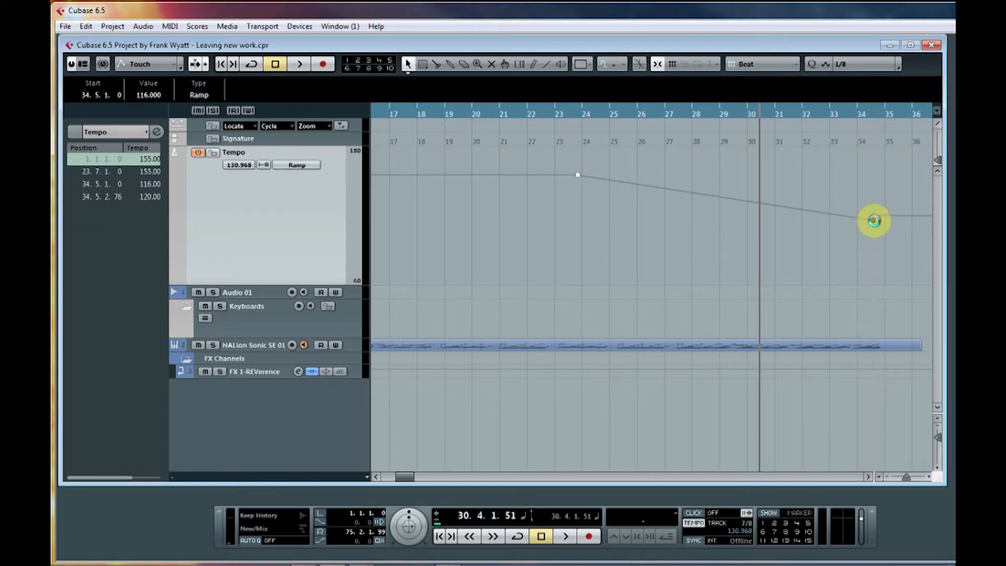
left_click(885, 194)
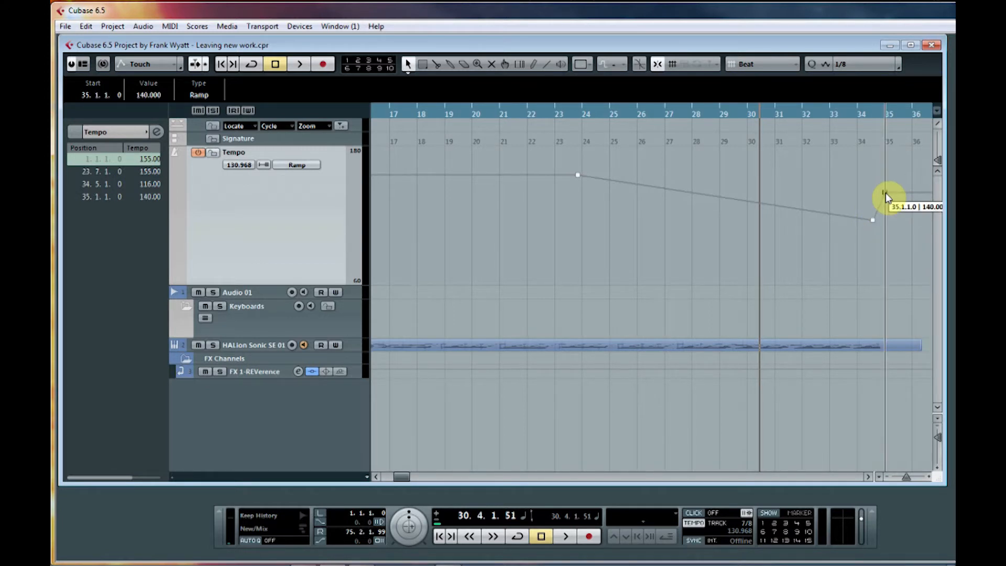
left_click_drag(884, 190, 885, 179)
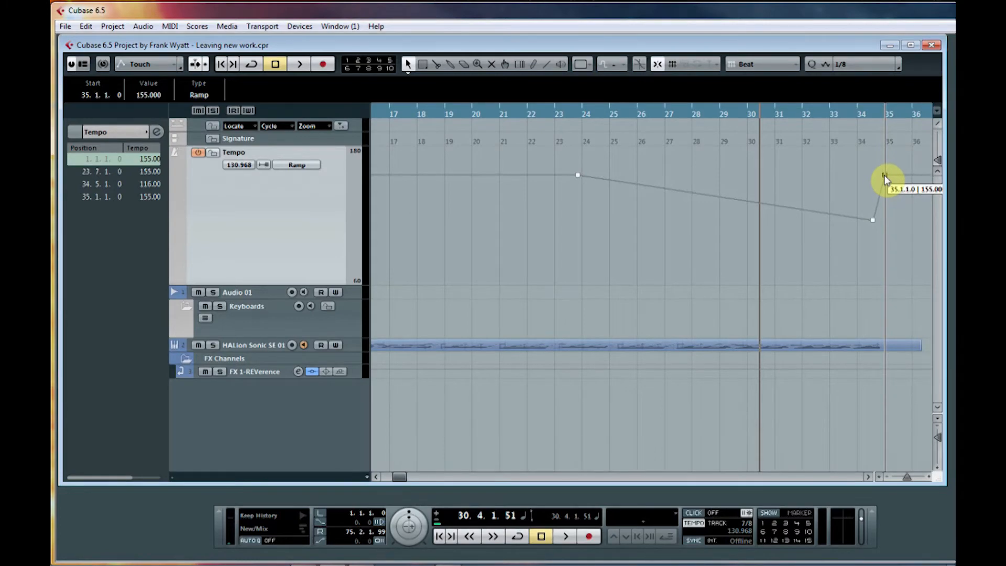
left_click_drag(884, 187, 883, 188)
left_click_drag(877, 221, 881, 219)
Step: Move the start of the tempo slowdown to bar 29 during playback, and audition the ending from bar 26, beat 7
left_click(528, 115)
left_click(566, 535)
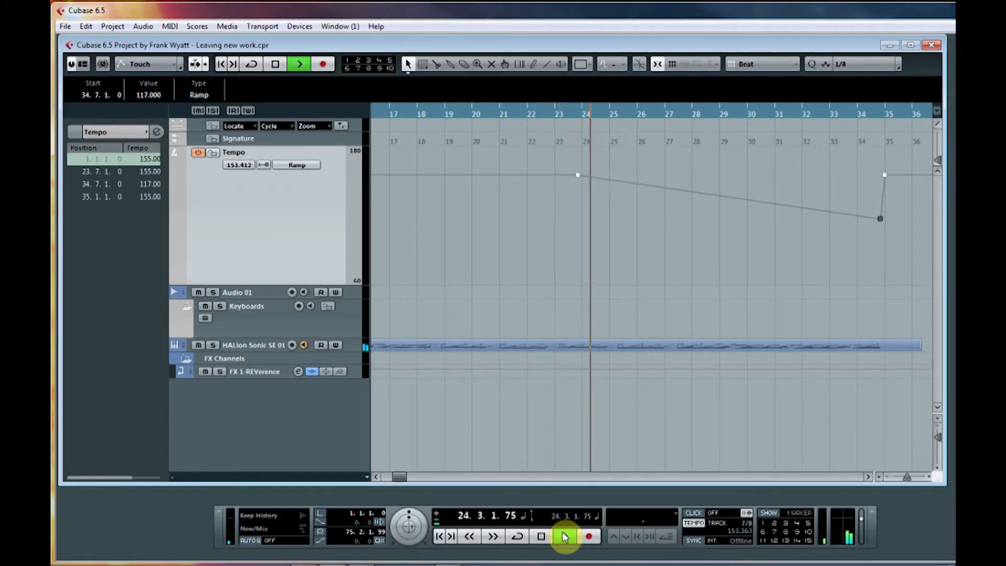
left_click(578, 175)
left_click_drag(580, 175, 720, 179)
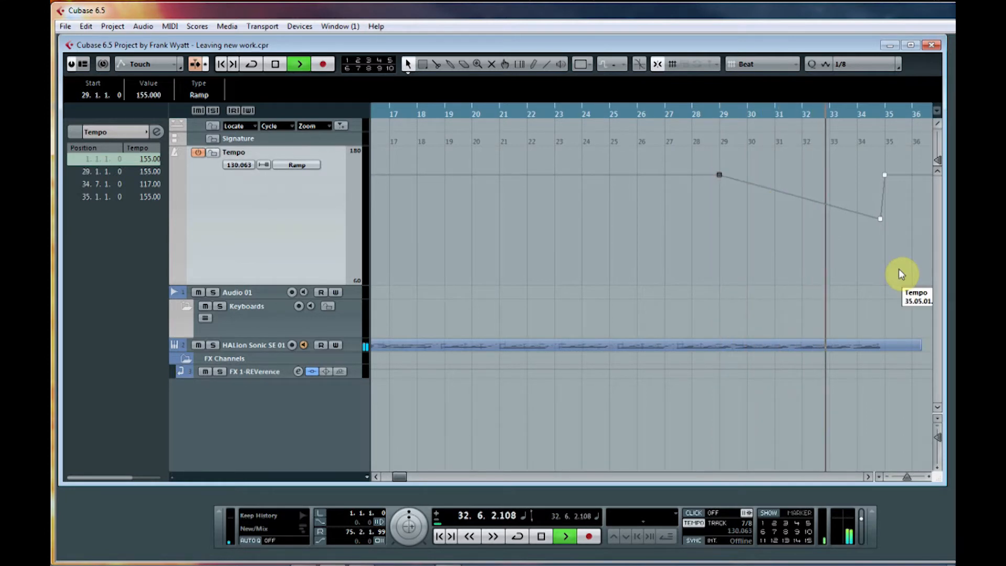
left_click(542, 536)
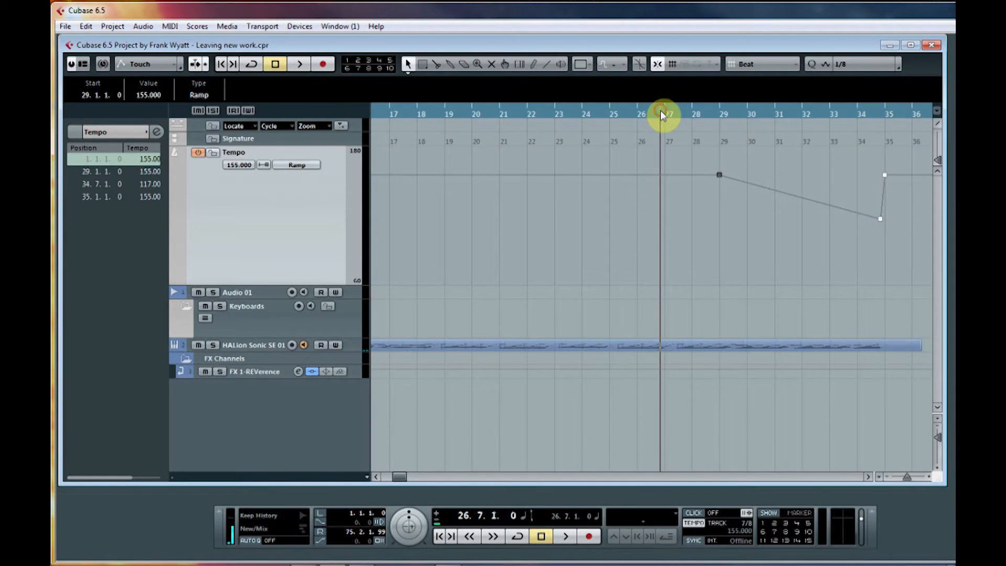
left_click(568, 537)
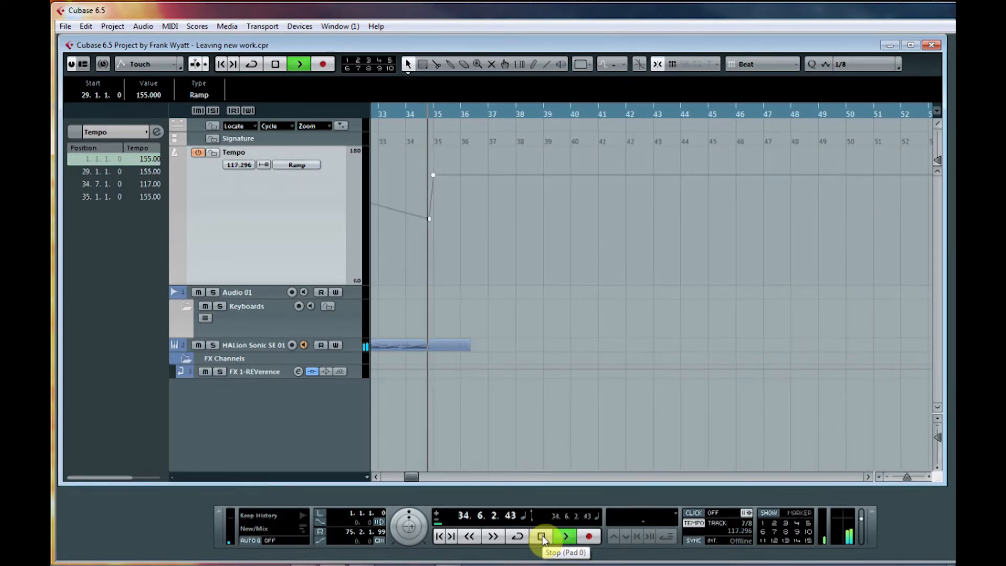
left_click(542, 537)
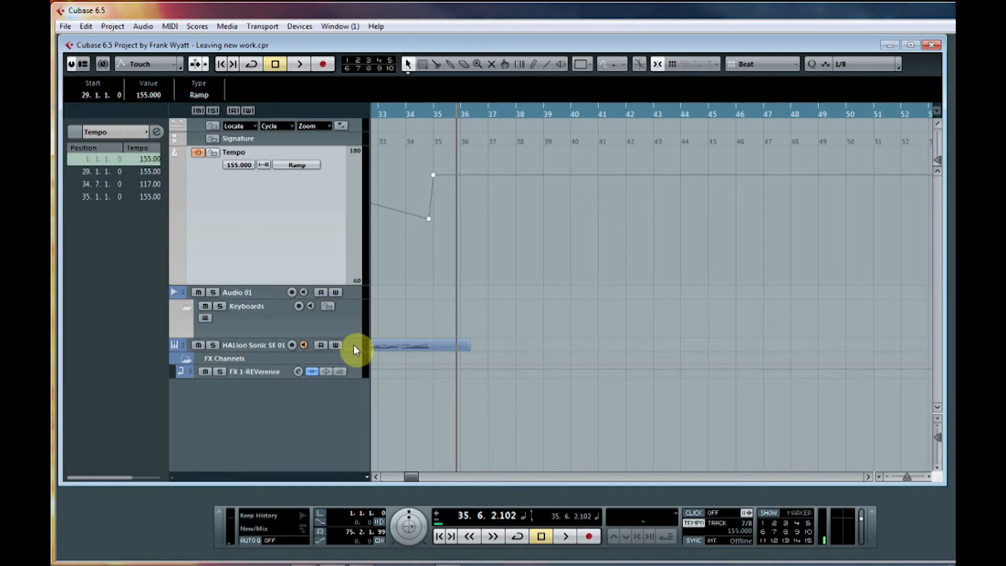
Step: Select the Signature track and play the opening of the piano part twice from bar 6 to locate the meter change
left_click(305, 141)
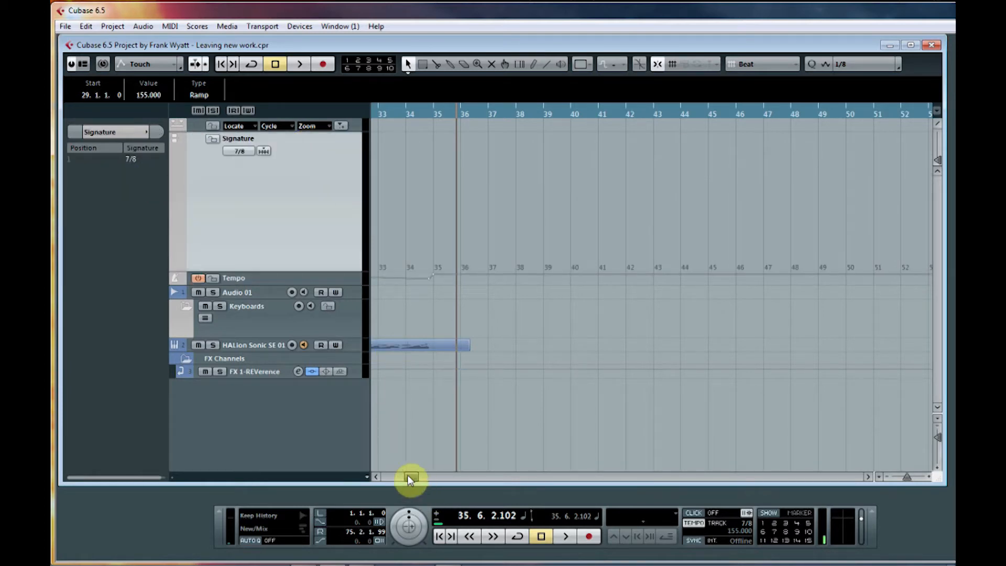
left_click_drag(410, 478, 381, 479)
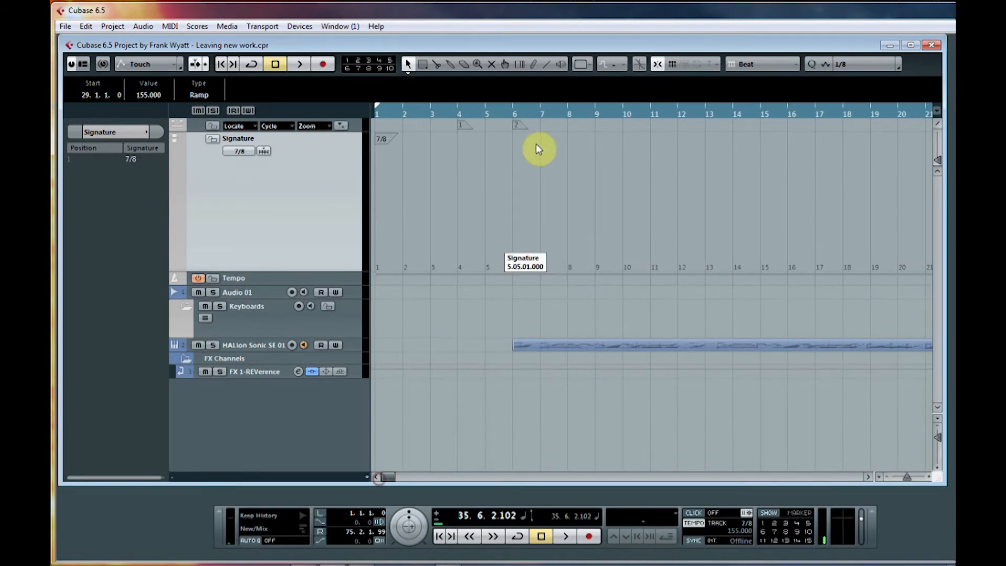
left_click(513, 114)
left_click(561, 537)
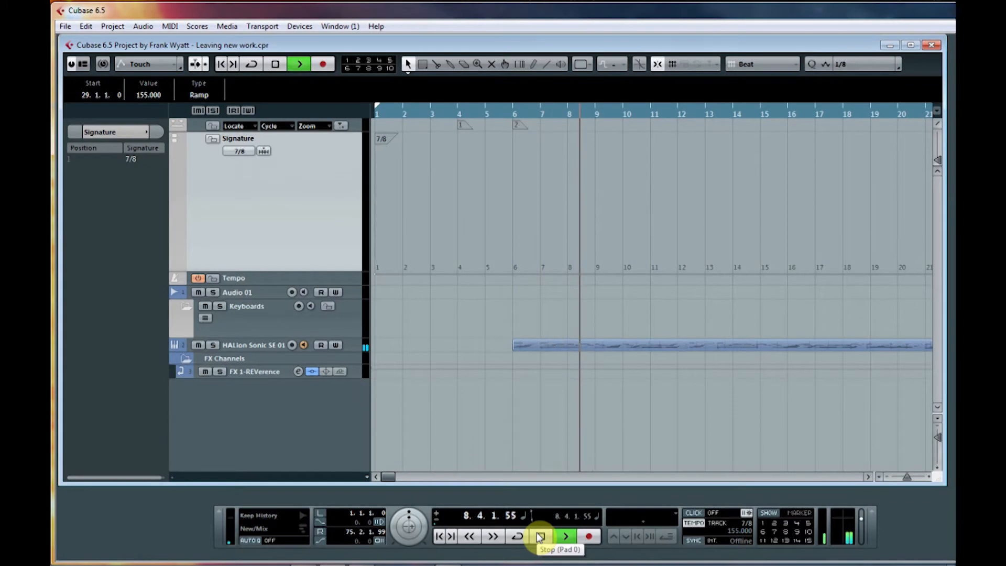
left_click(540, 537)
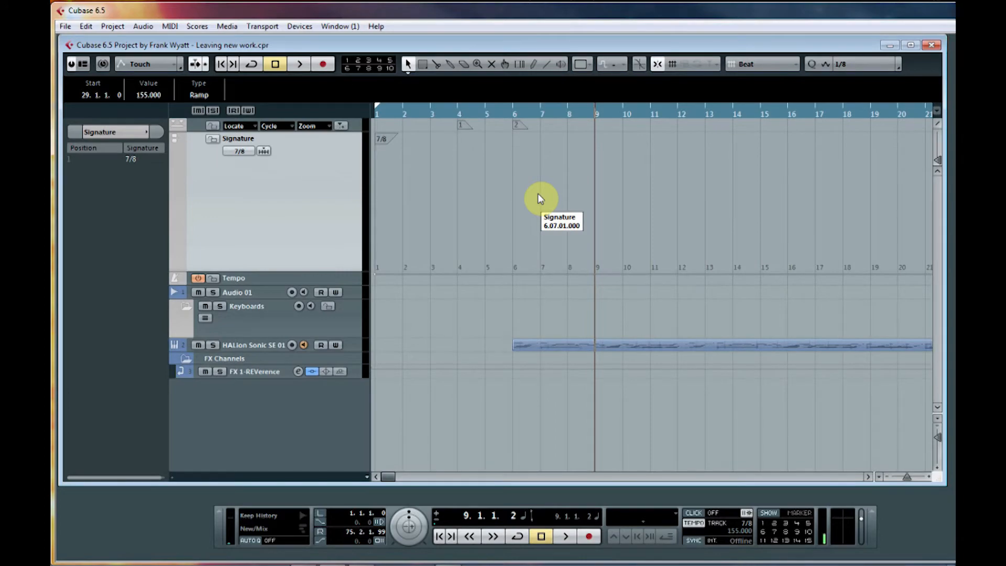
left_click(512, 111)
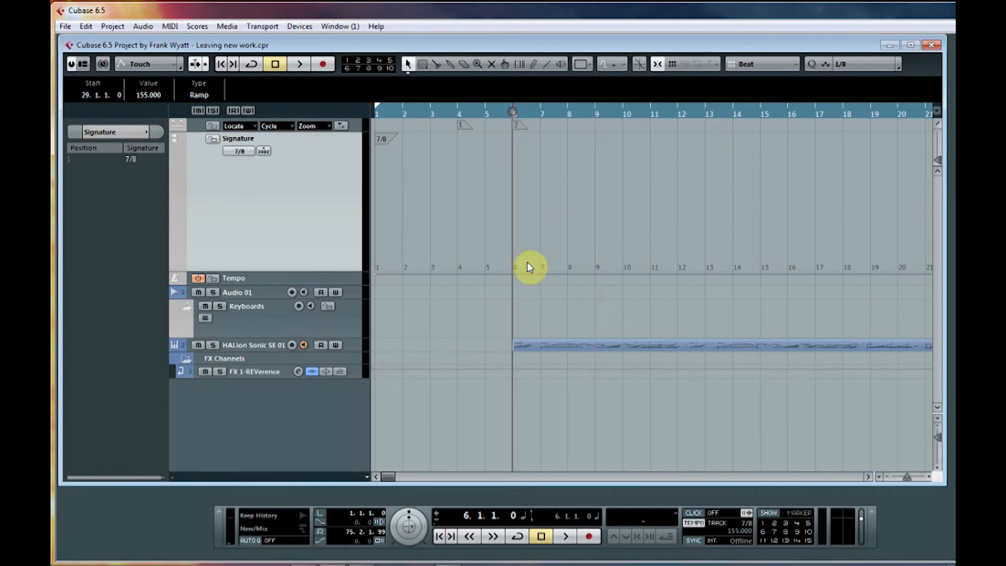
left_click(568, 535)
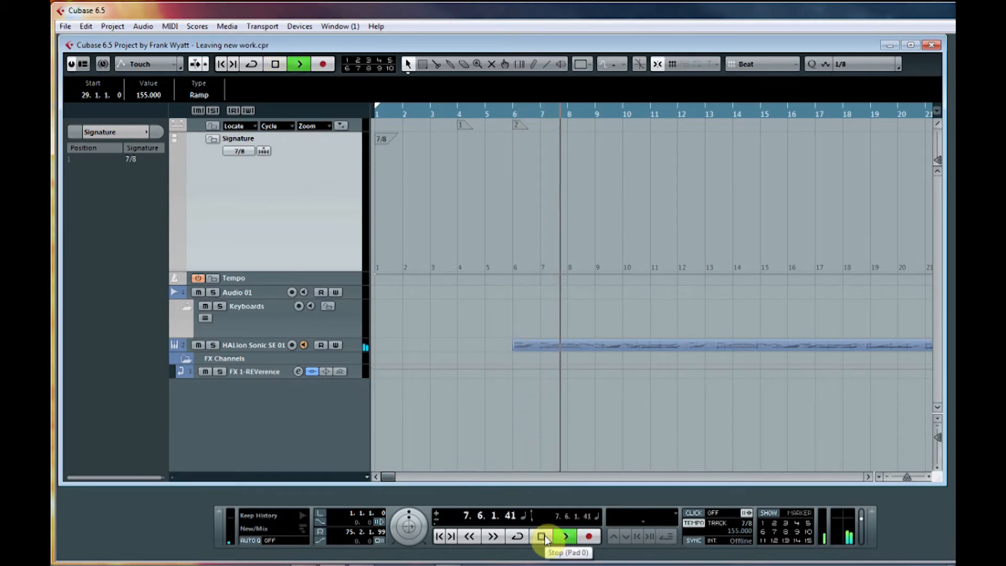
left_click(545, 536)
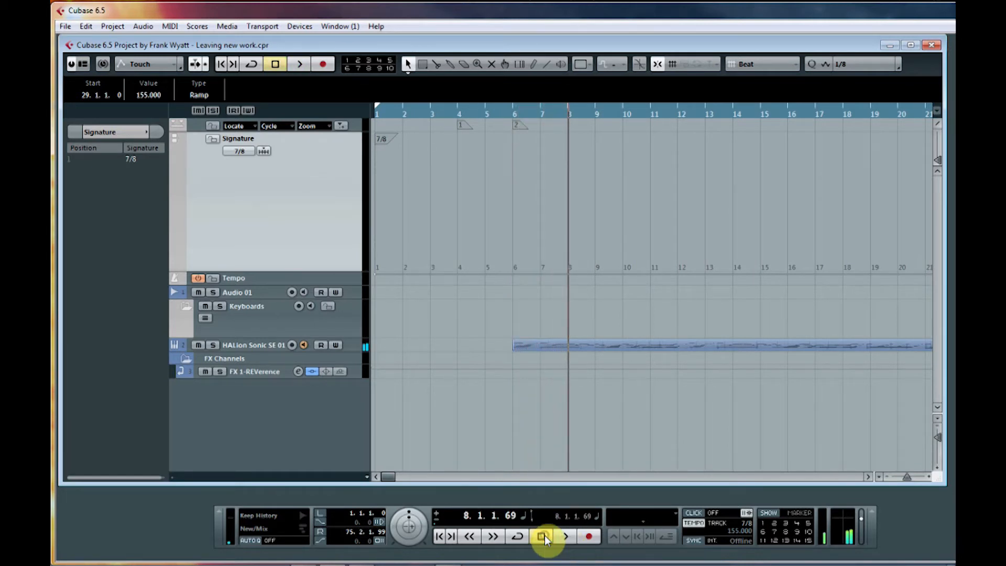
Step: Insert a 6/8 time signature change at bar 7
left_click(541, 113)
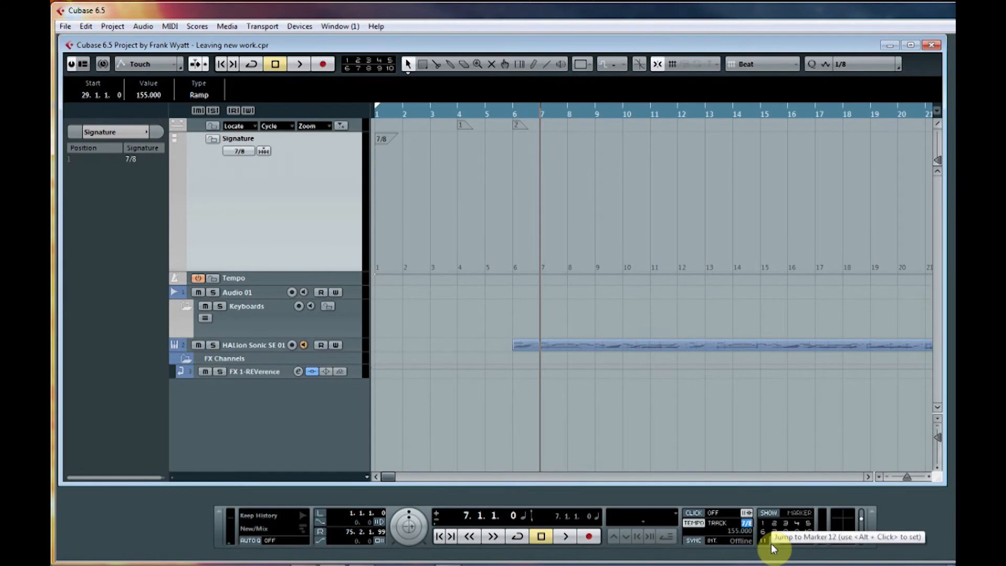
type("6/8")
key("Return")
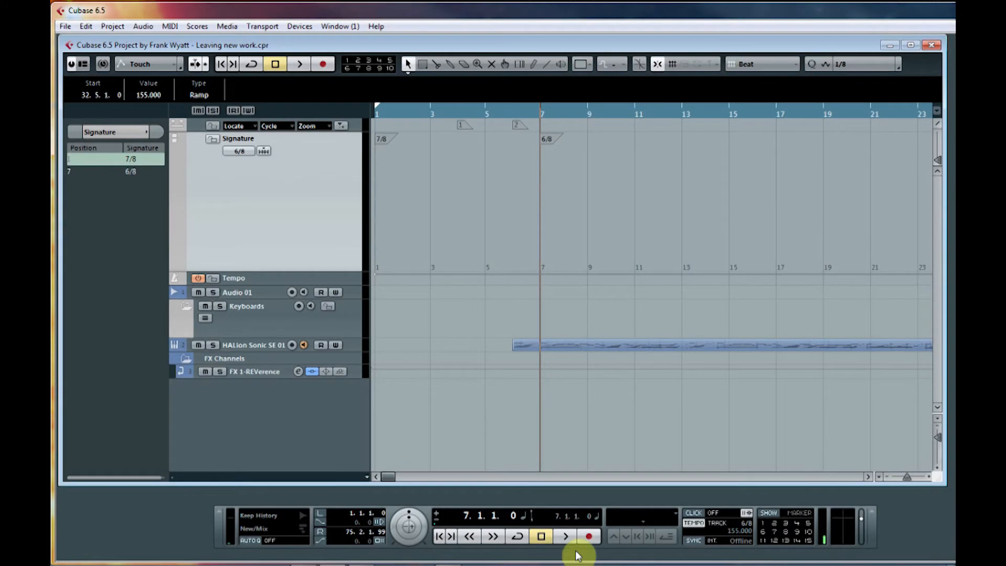
Step: Play the piano part from bar 7 into bar 8 and place the project cursor at the start of bar 8
left_click(566, 537)
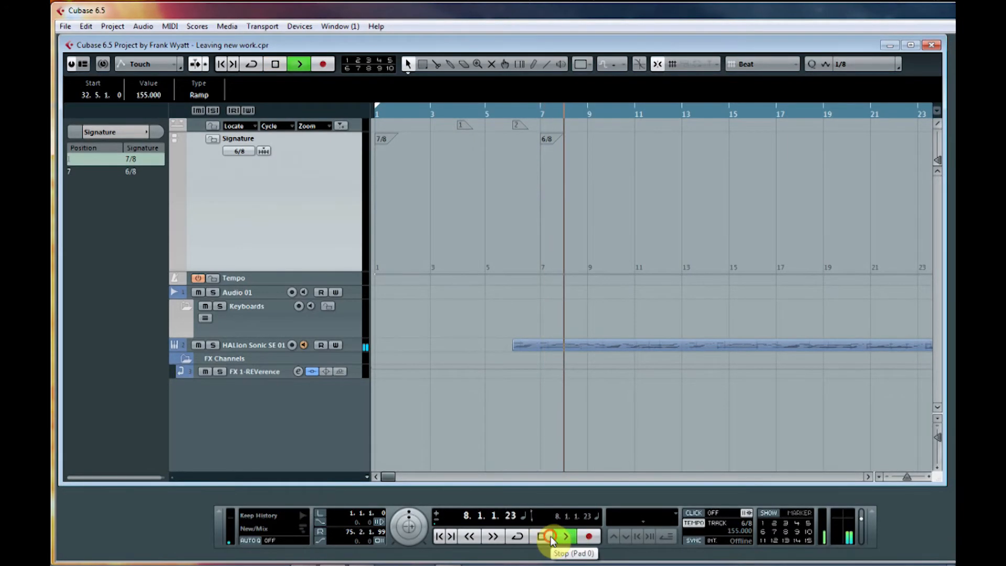
left_click(550, 537)
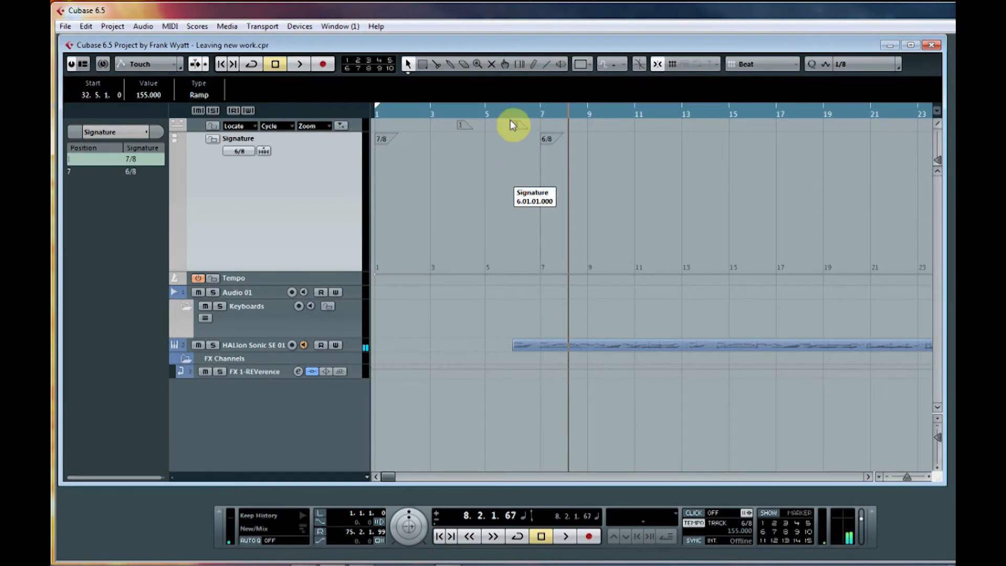
left_click(565, 121)
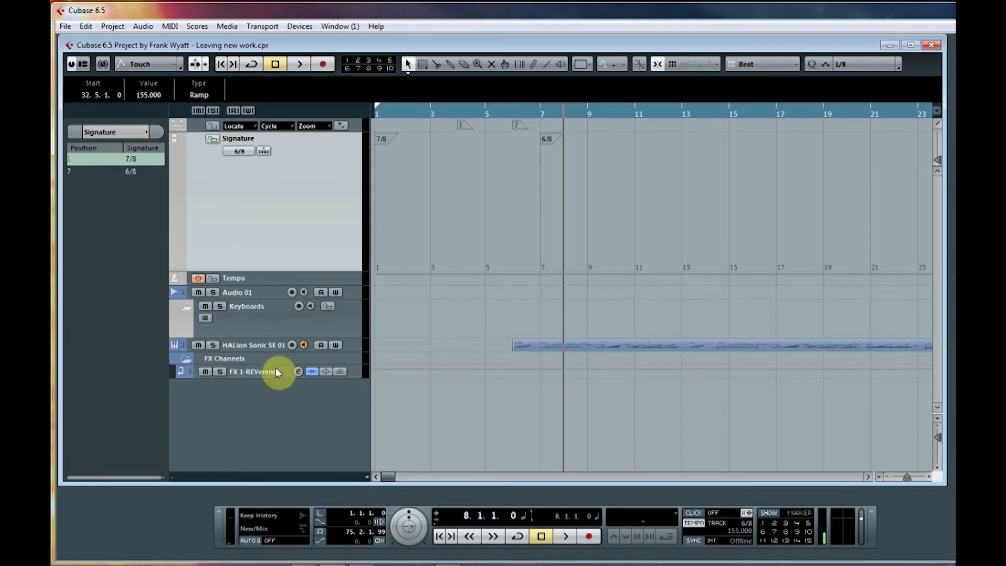
Step: Open the HALion Sonic SE 01 part in the Key Editor, play from bar 7 into bar 8 and return the cursor to the bar 8 line
left_click(353, 345)
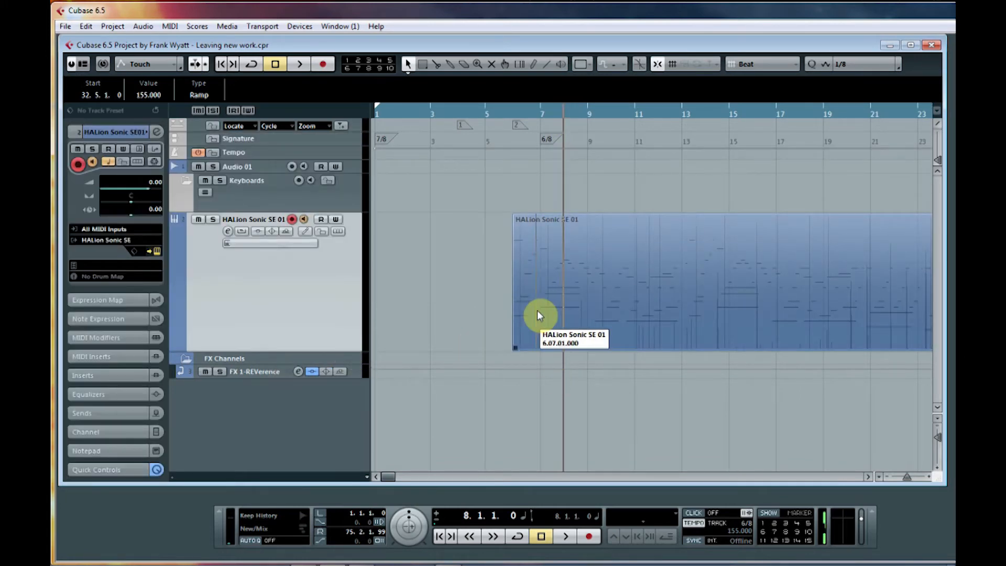
double_click(579, 292)
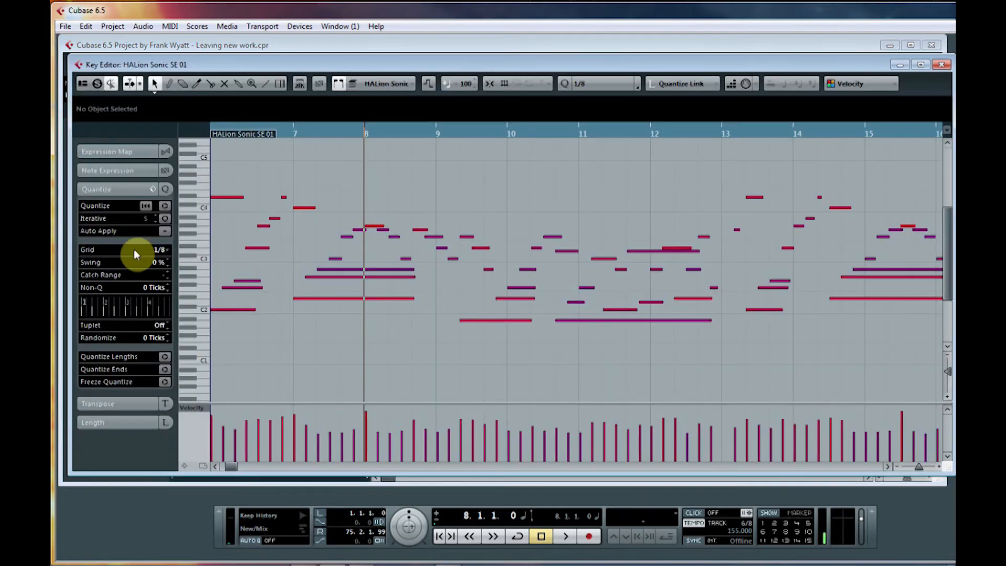
left_click(294, 136)
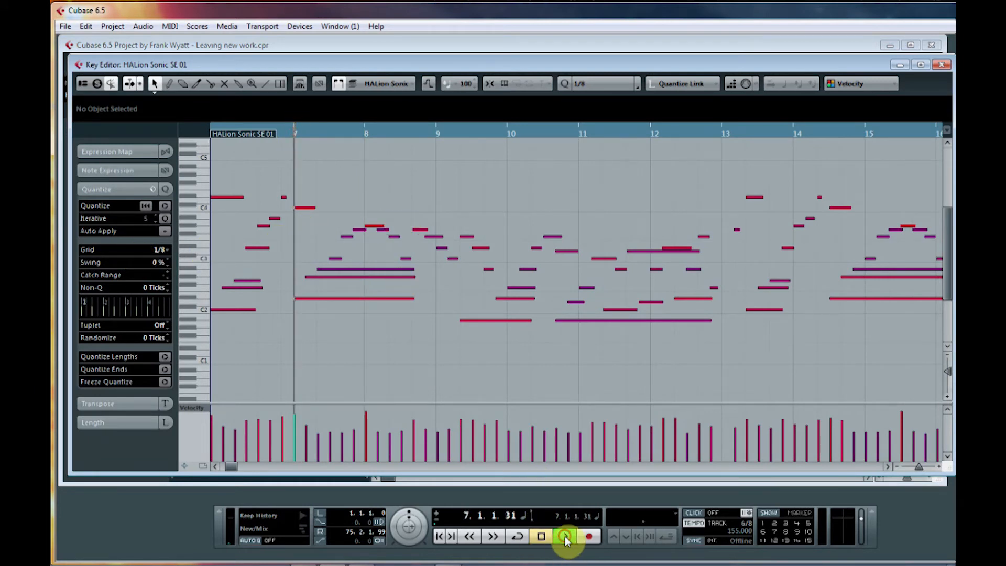
left_click(542, 537)
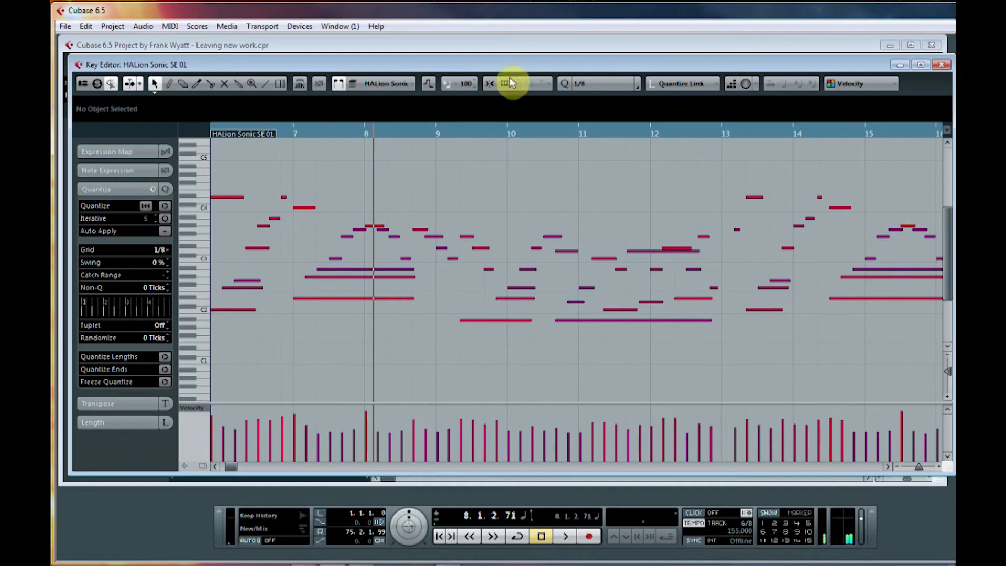
left_click(365, 132)
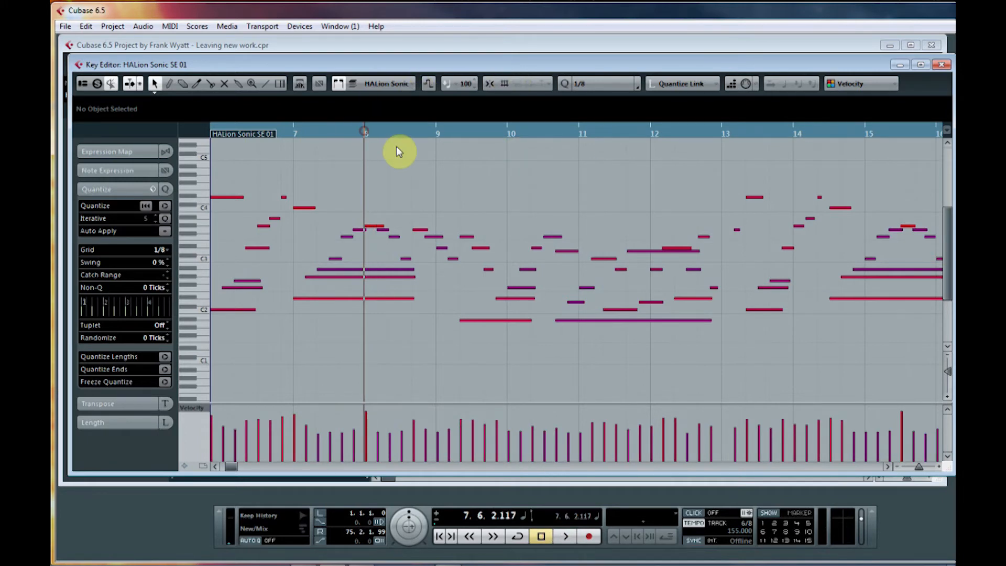
Step: Close the Key Editor and change the time signature at bar 7 to 4/8
left_click(942, 64)
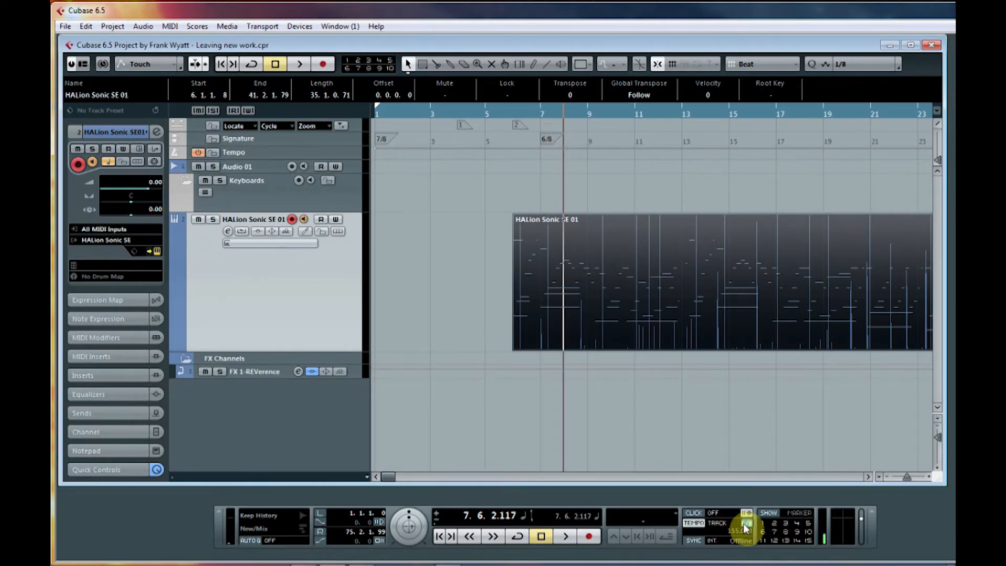
type("4/8")
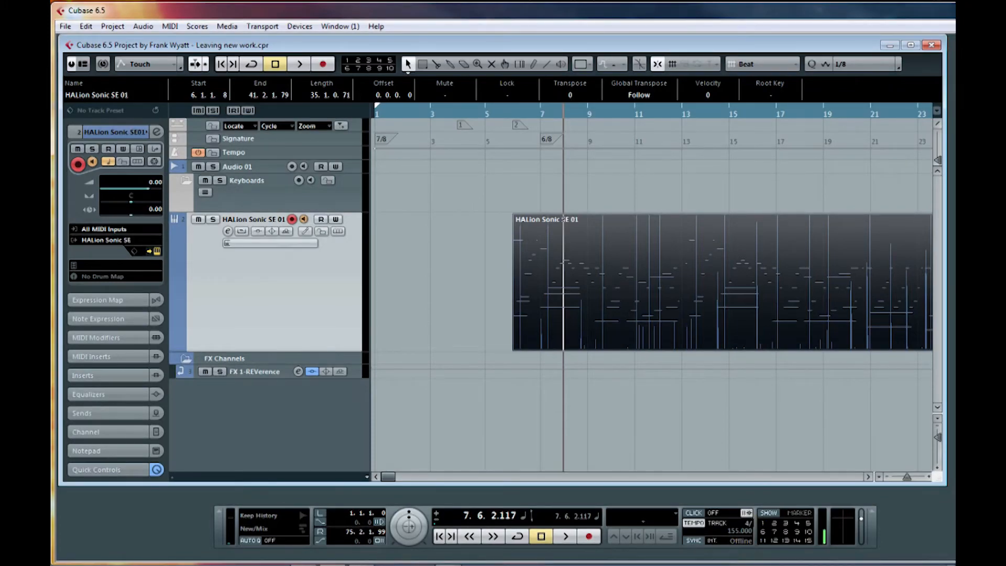
key("Return")
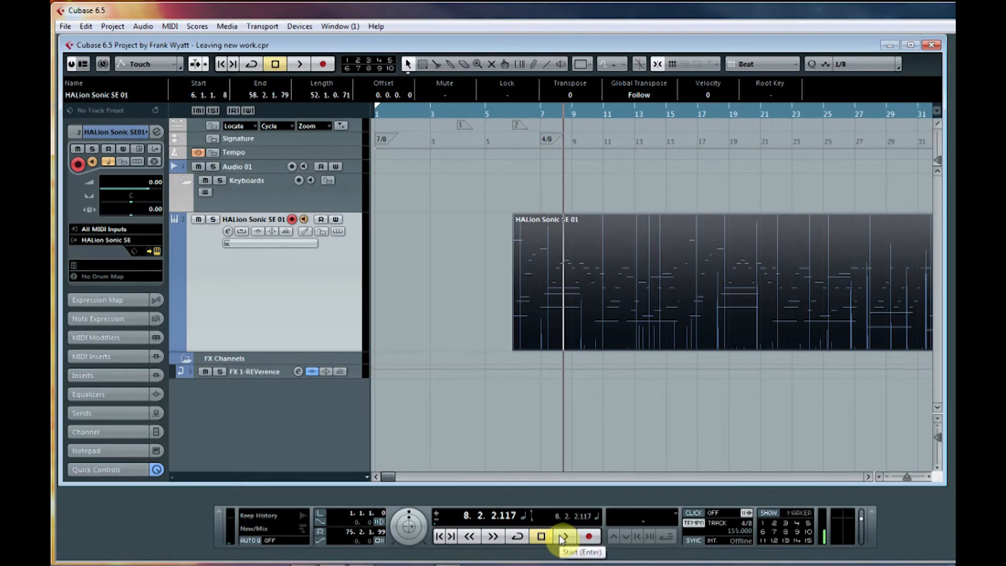
Step: Play the project from bar 1 through the bar 7 meter change and stop in bar 11
left_click(378, 116)
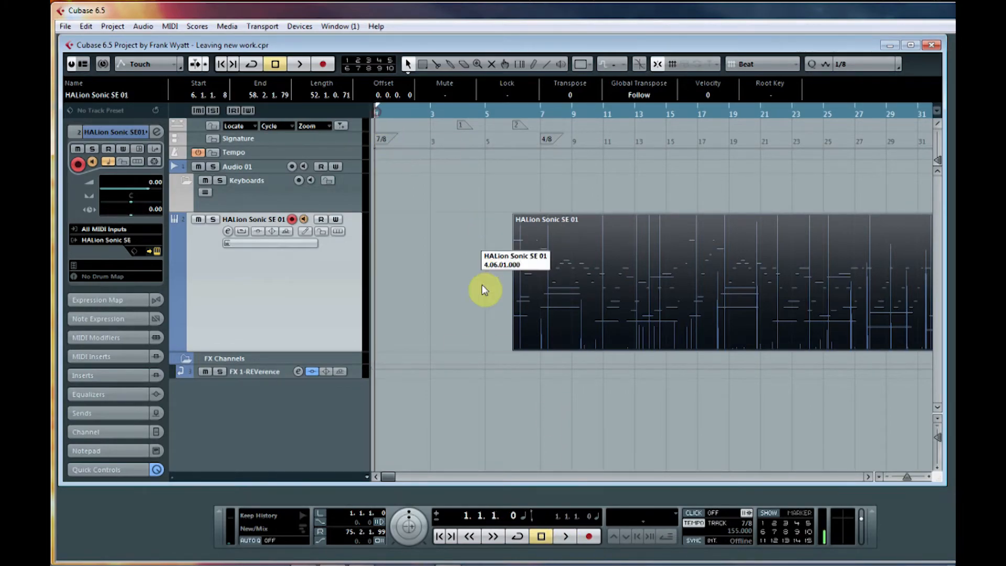
left_click(566, 536)
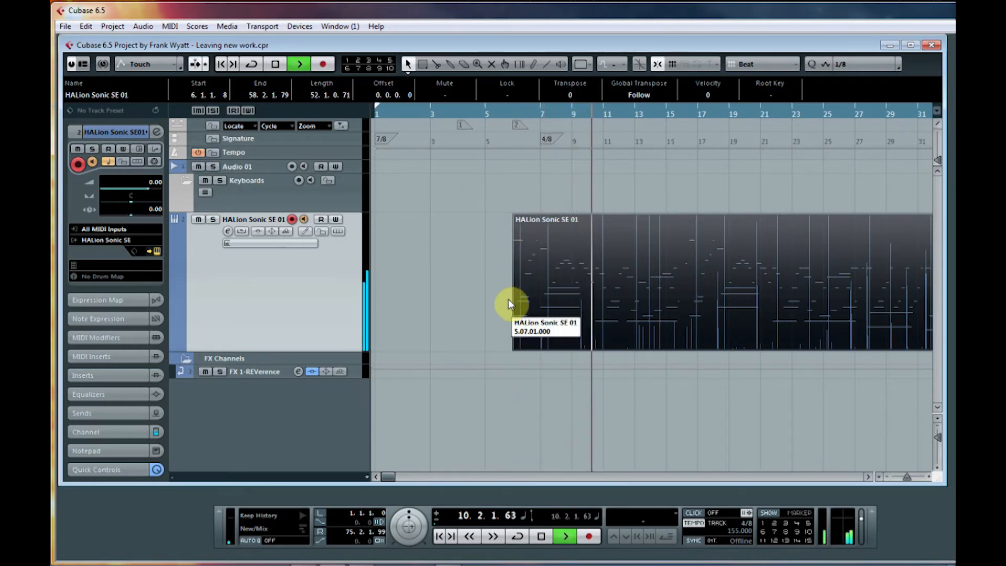
left_click(542, 536)
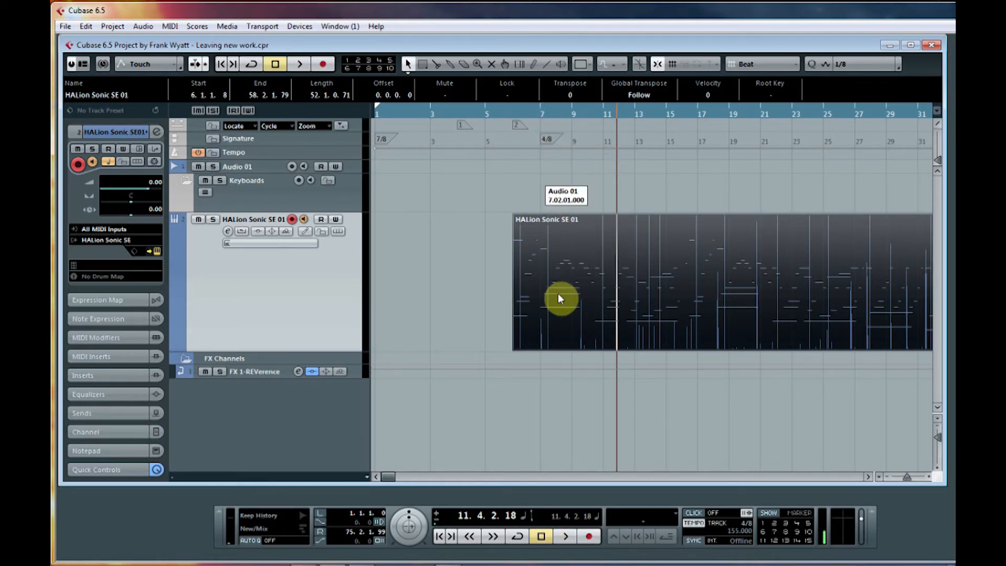
left_click(544, 541)
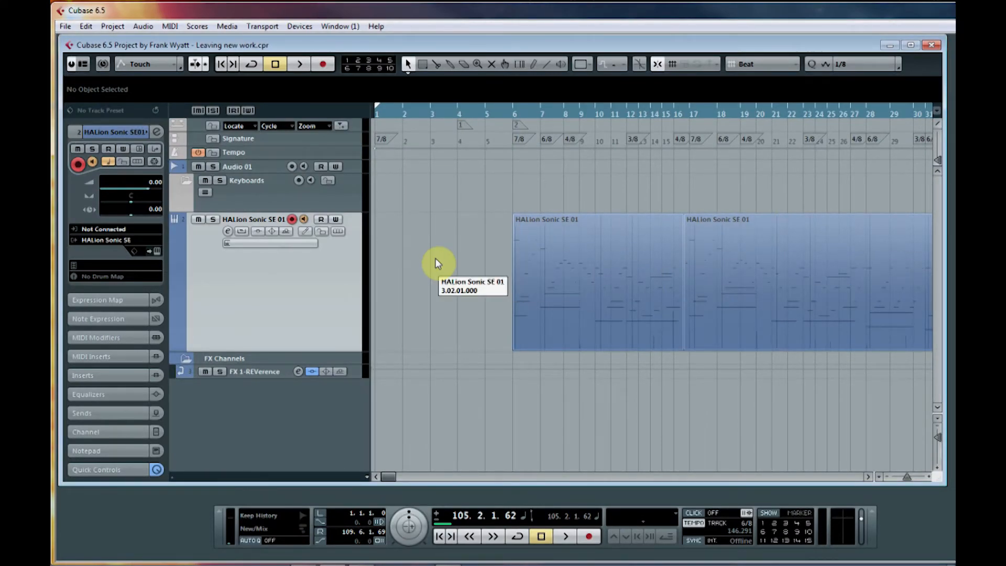
Step: Select the Signature track and examine the time signature changes around bars 104 to 112
left_click(340, 139)
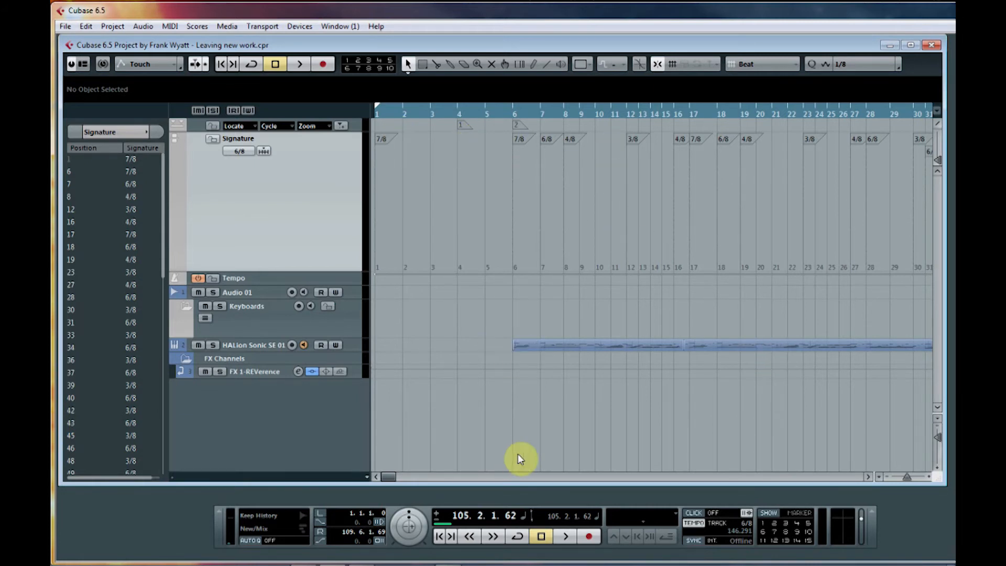
left_click_drag(394, 477, 491, 482)
mouse_move(447, 486)
left_mouse_down()
mouse_move(407, 487)
mouse_move(446, 490)
left_mouse_up()
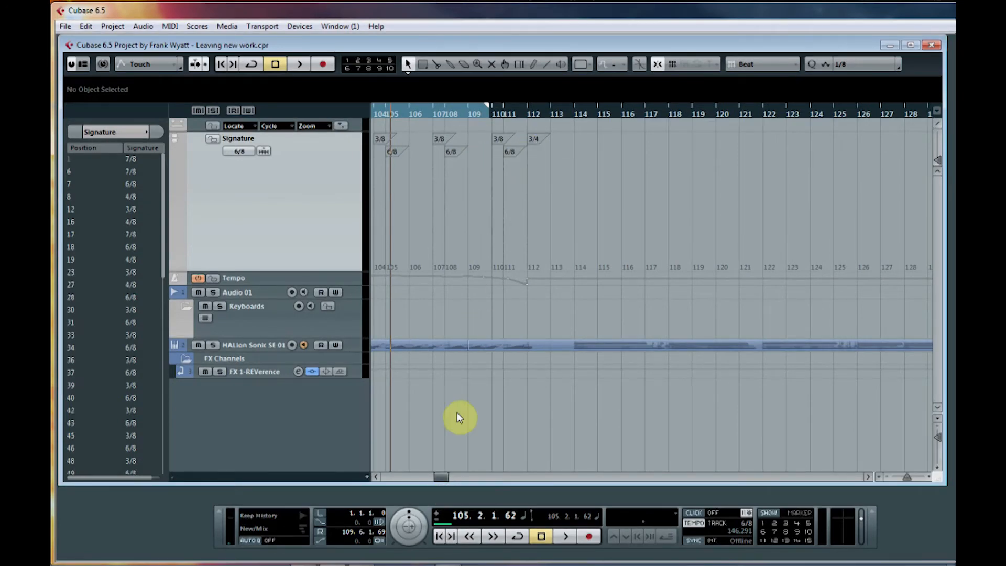
Step: Select the Tempo track and play from bar 99 through the tempo slowdown leading into bar 112
left_click(308, 279)
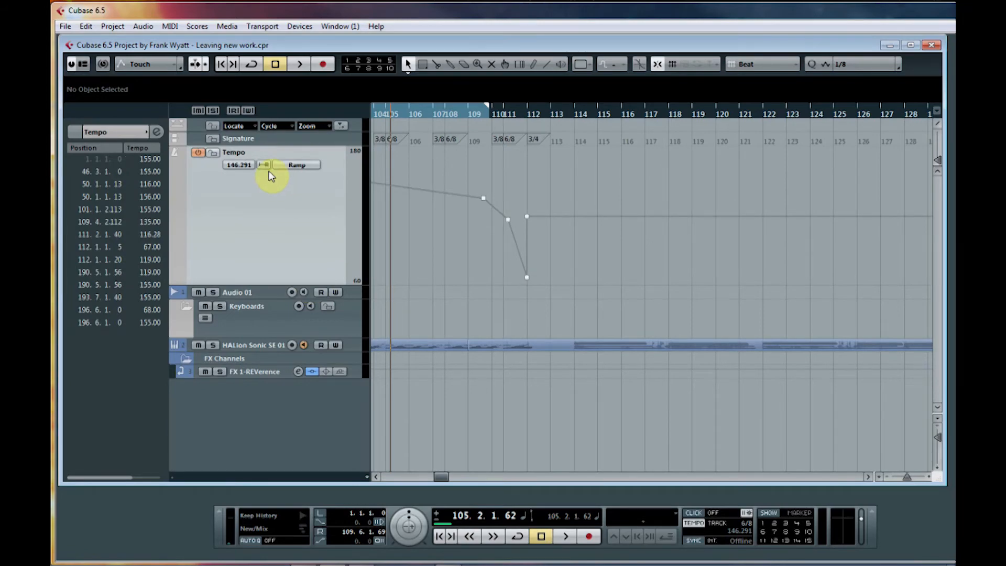
left_click_drag(441, 477, 432, 477)
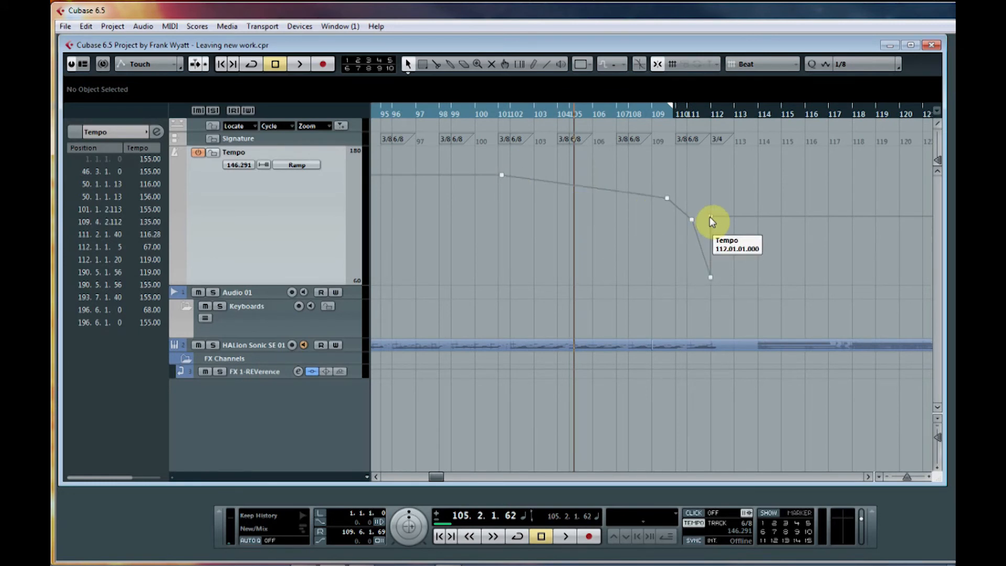
left_click(455, 113)
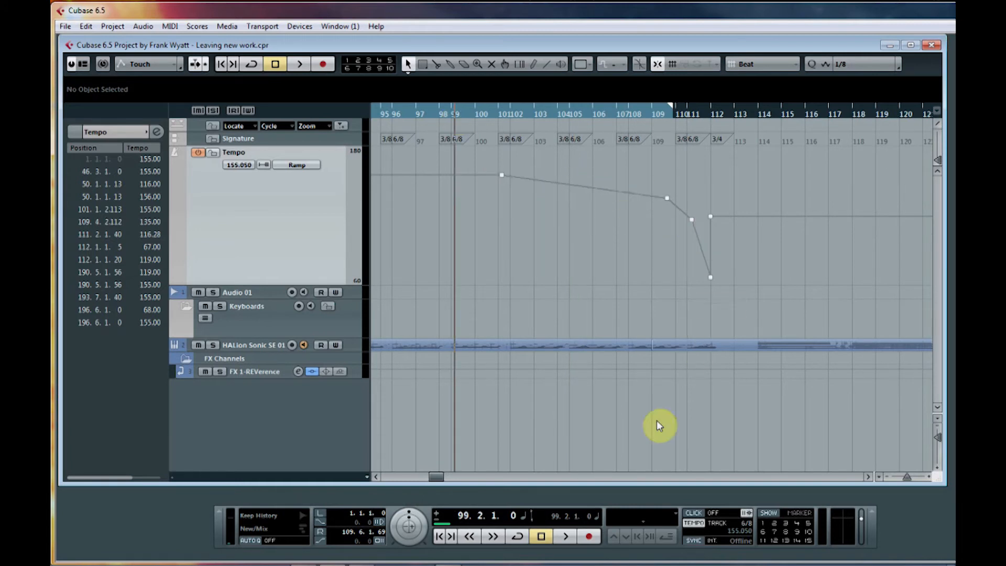
left_click(567, 536)
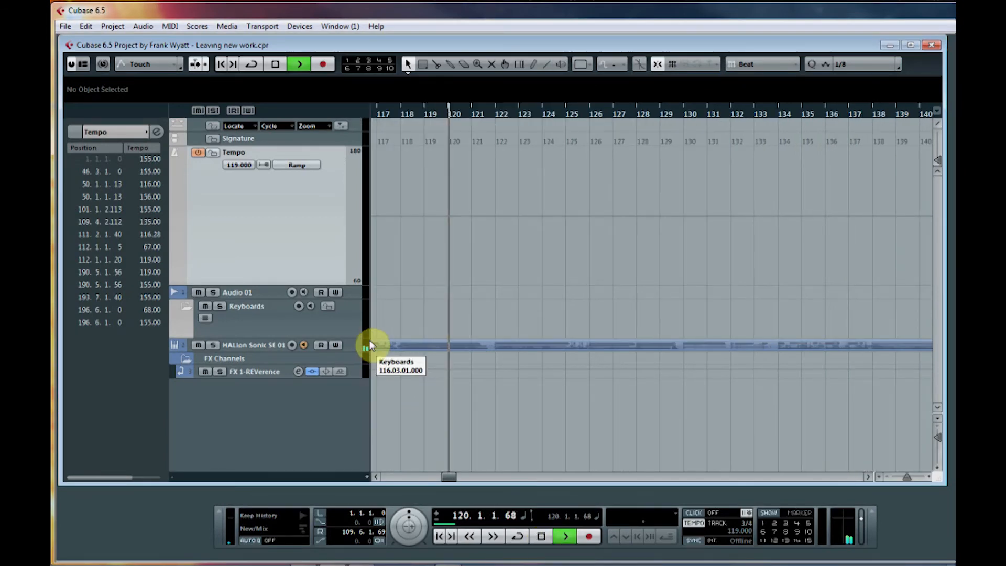
Step: Follow the playing Copy of HALion Sonic SE 01 part in the Key Editor, close it, resume autoscroll and stop playback in bar 163
left_click(353, 344)
double_click(596, 291)
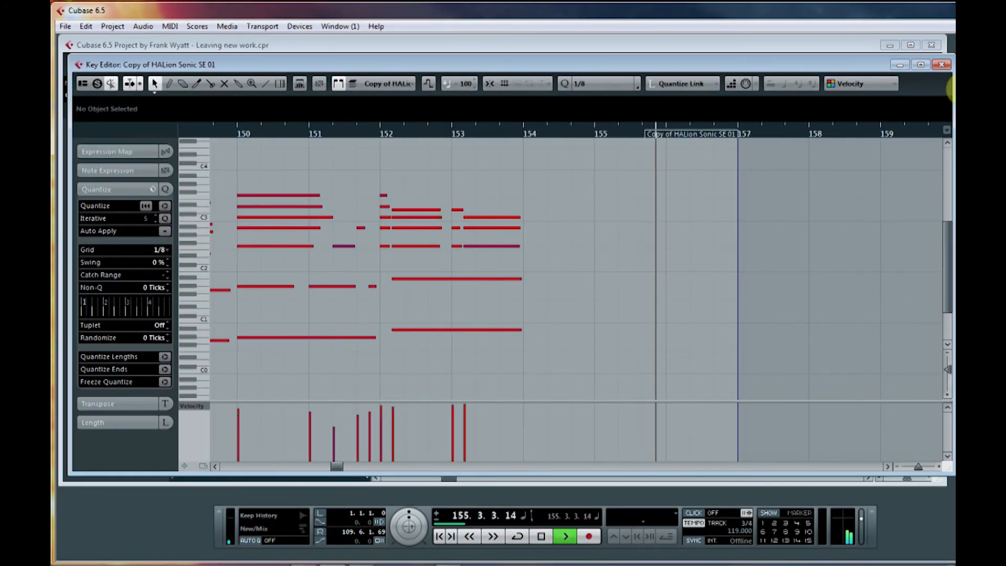
left_click(942, 64)
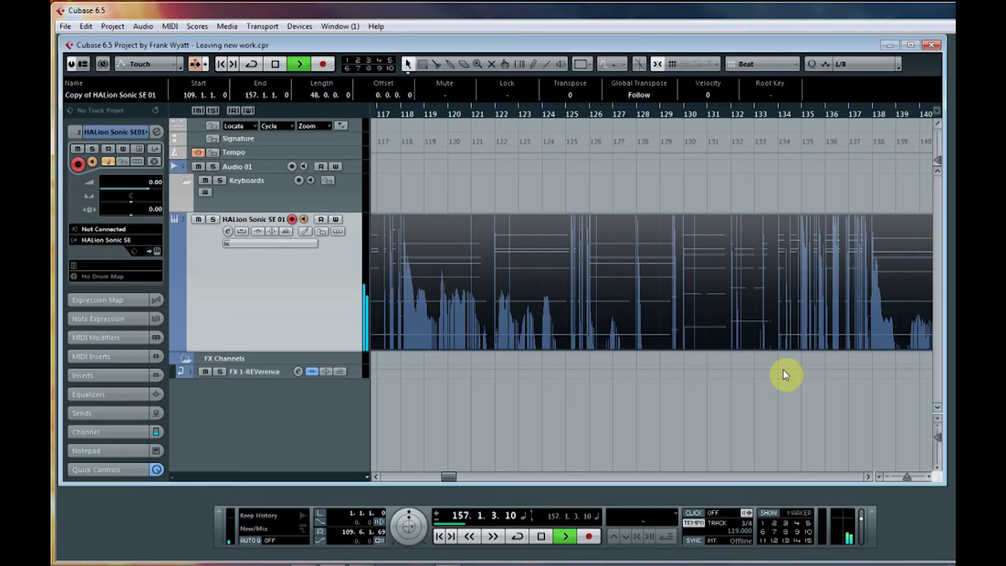
left_click(190, 64)
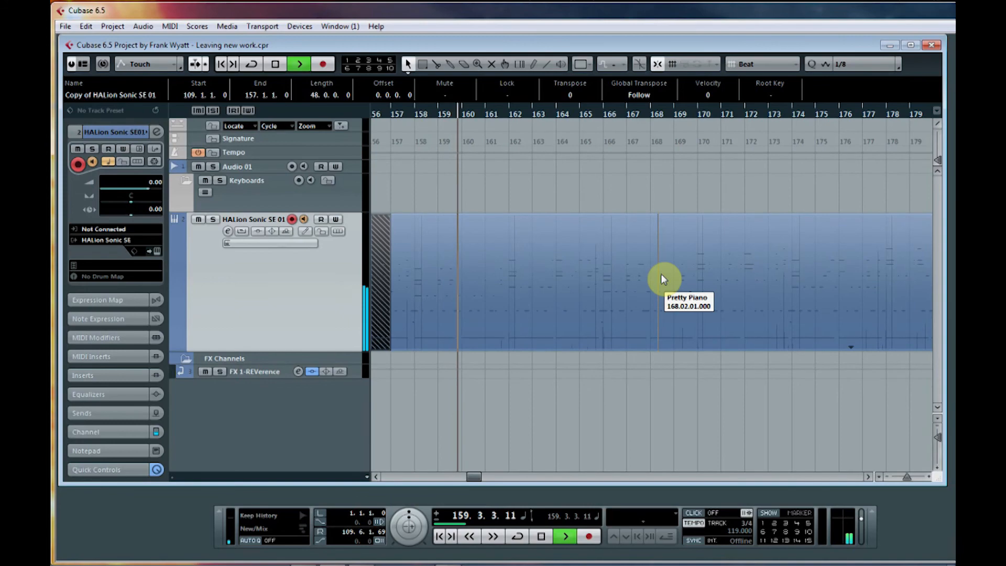
left_click(542, 535)
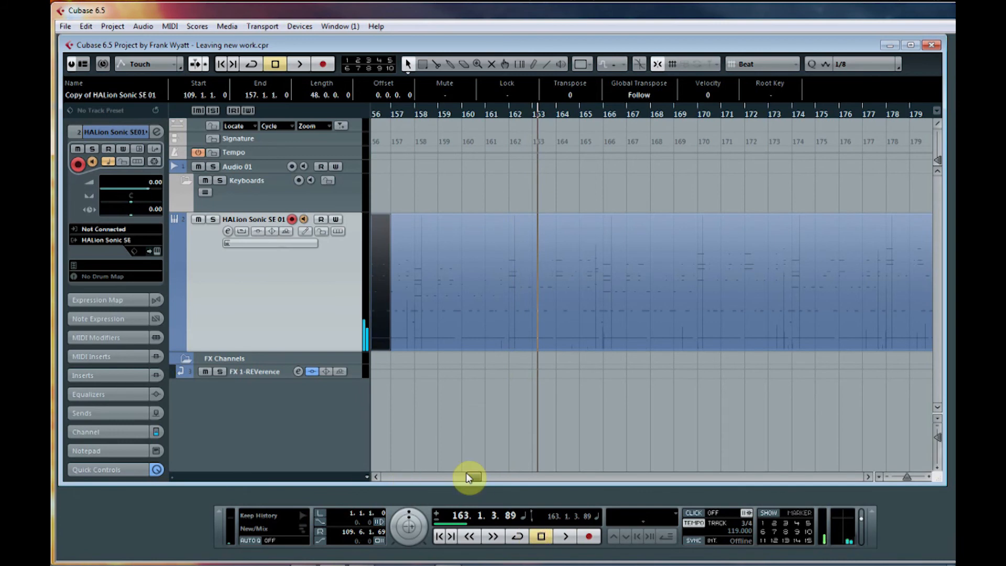
Step: Return to the beginning of the arrangement and review the Tempo track, followed by the Signature track
left_click_drag(474, 478, 386, 496)
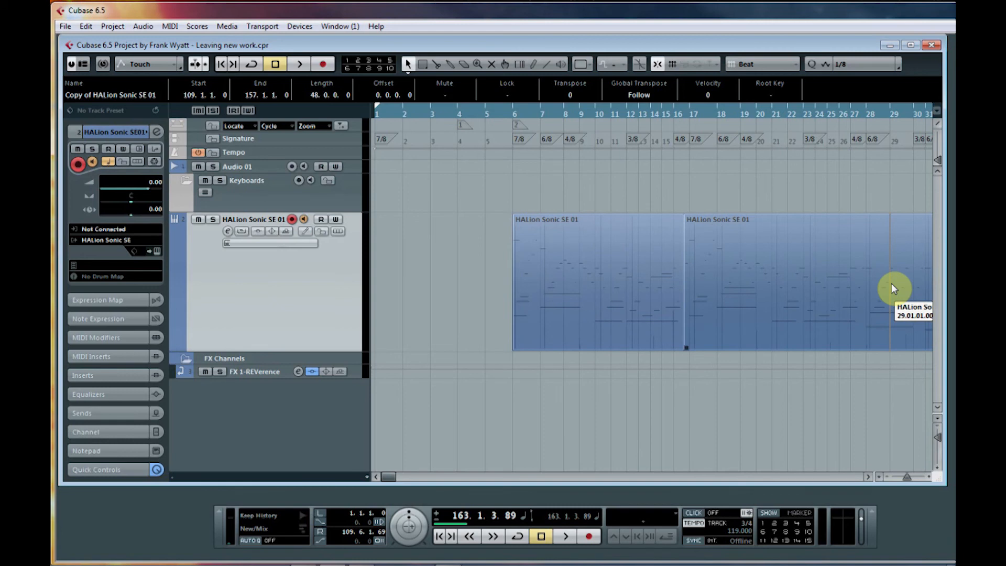
left_click(268, 155)
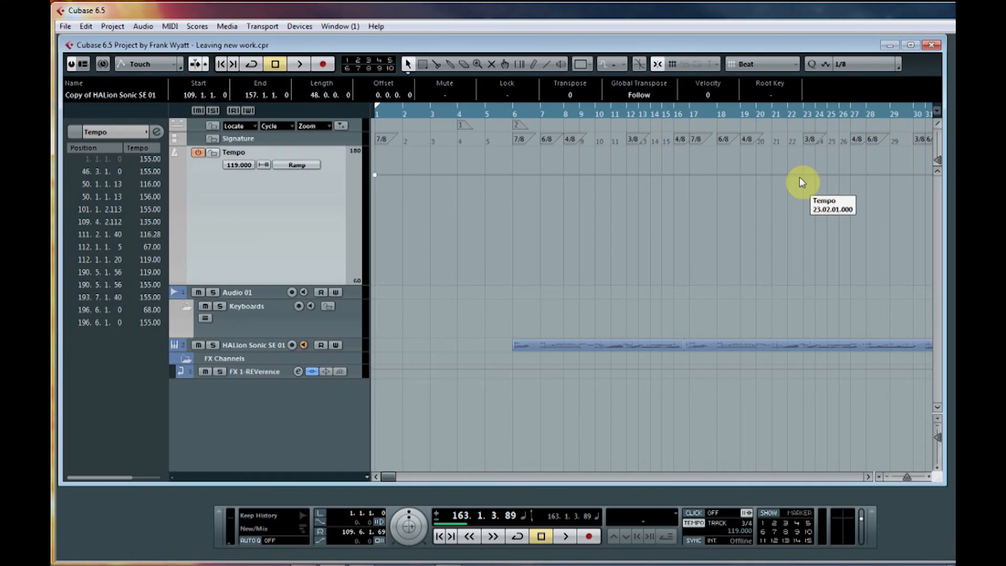
left_click(274, 146)
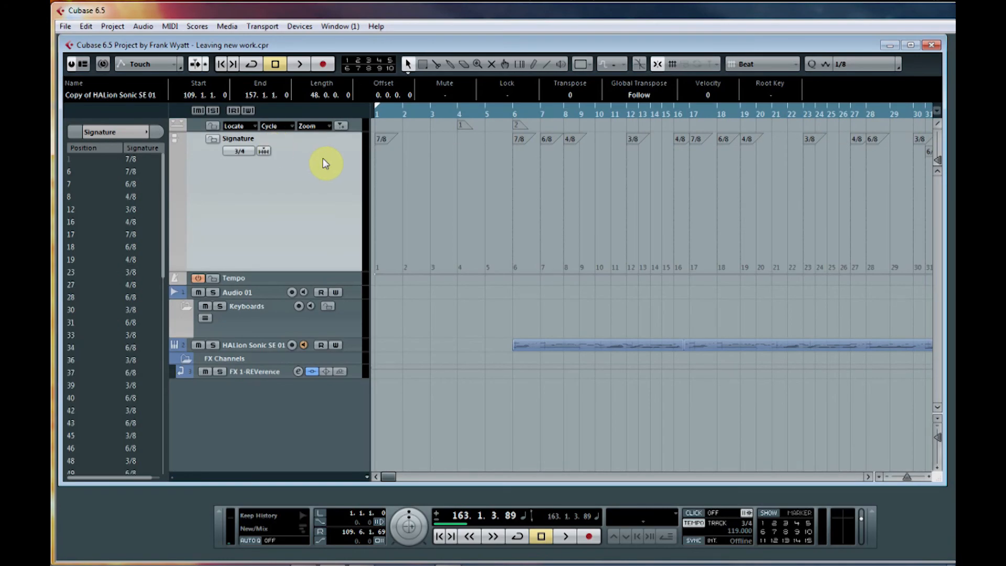